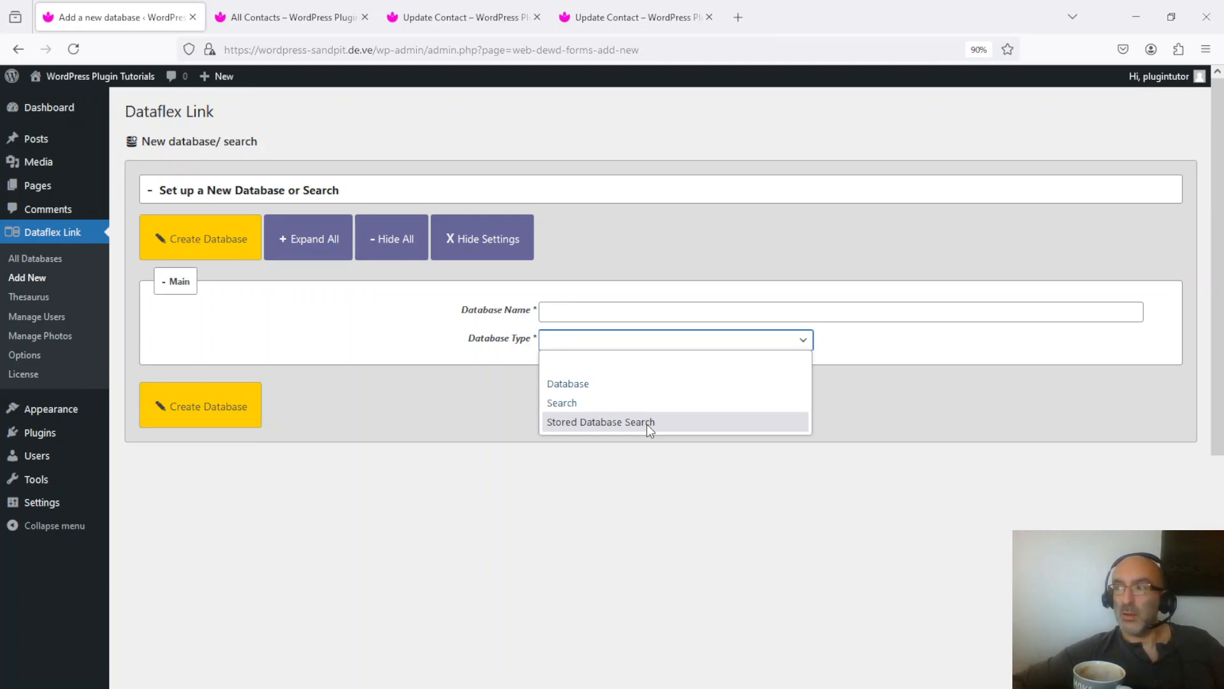
- Name the new database "Contact's per location" and set its type to Stored Database Search
{"action": "left_click", "coordinate": [635, 311]}
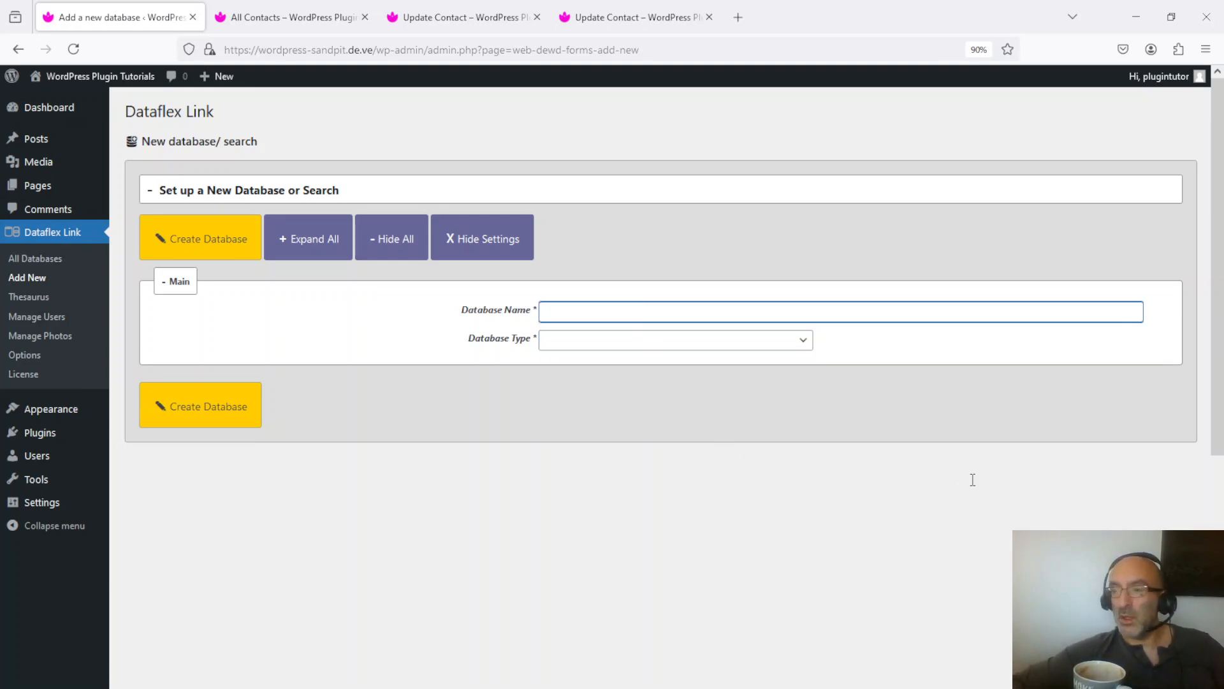
{"action": "type", "text": "Contact'"}
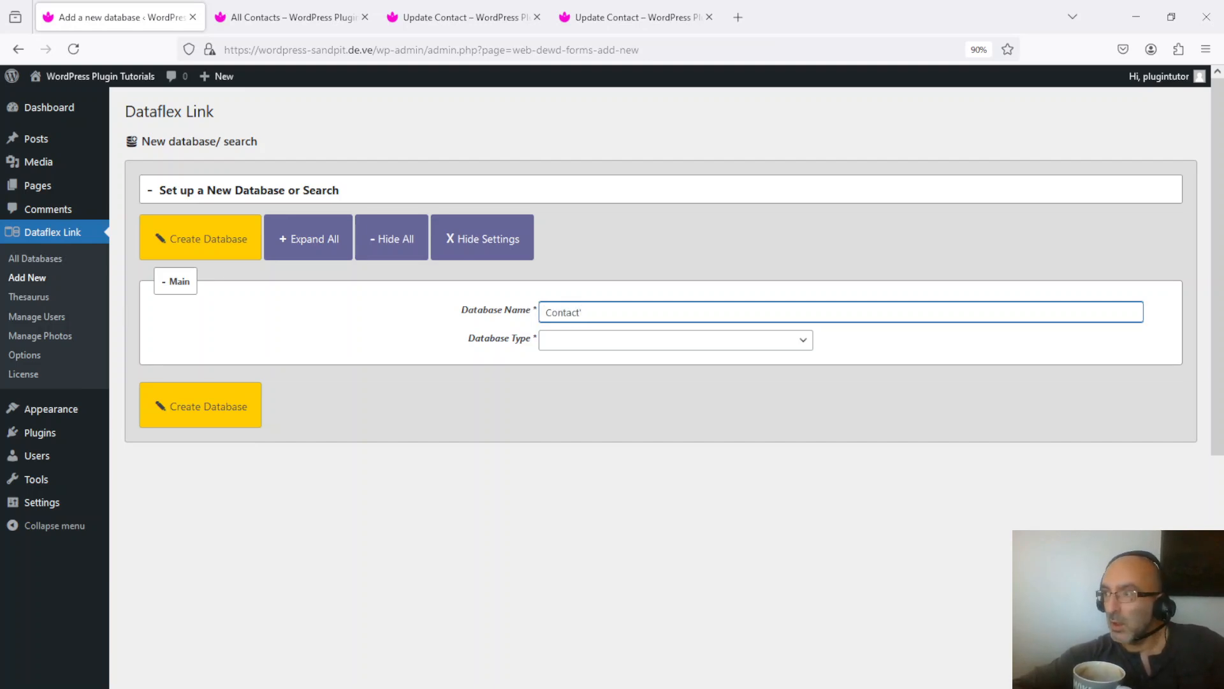
{"action": "type", "text": "s per location"}
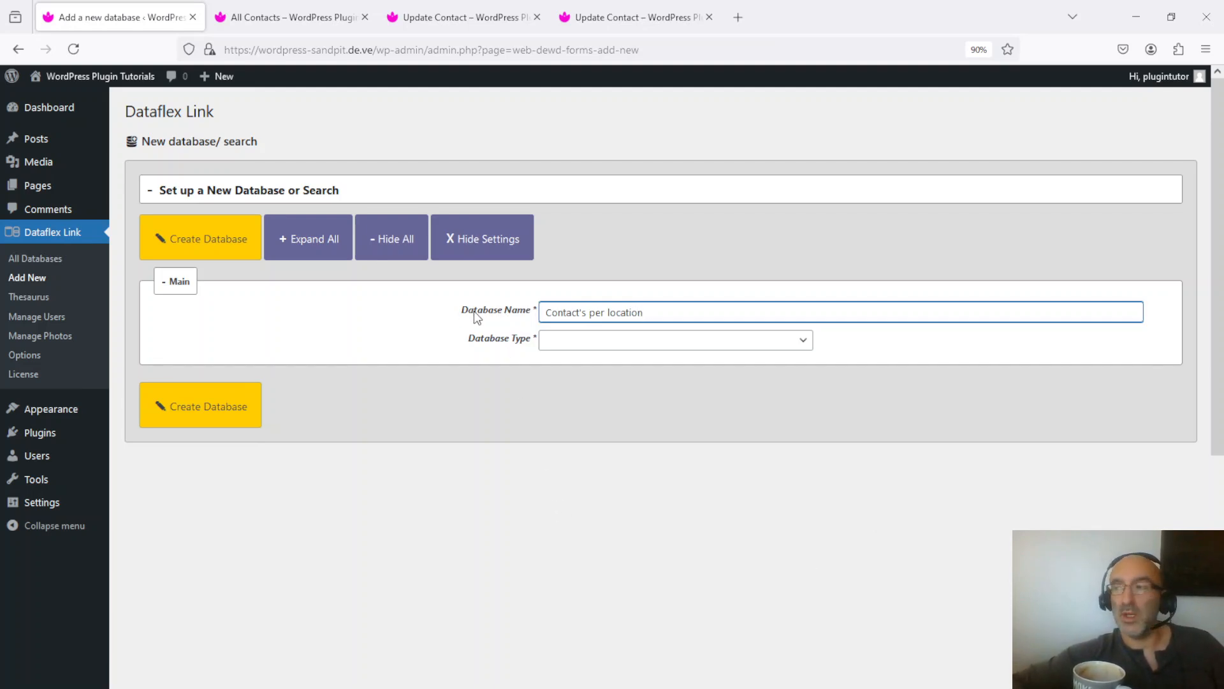
{"action": "left_click", "coordinate": [582, 344]}
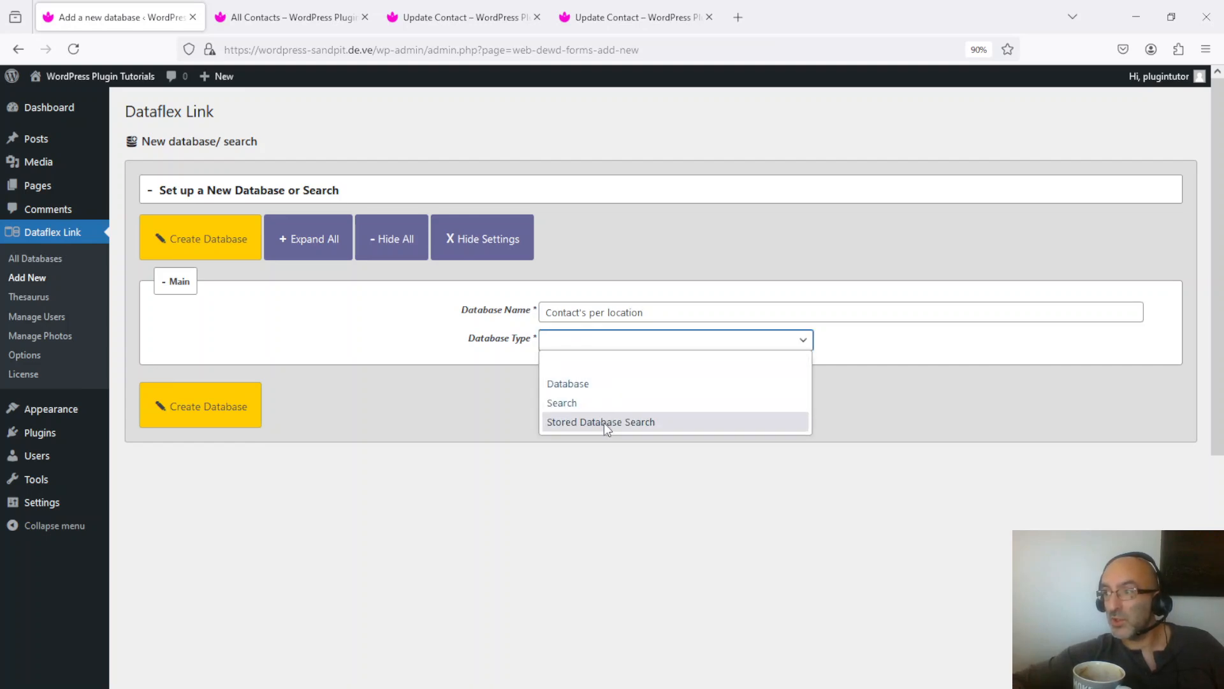
{"action": "left_click", "coordinate": [626, 422]}
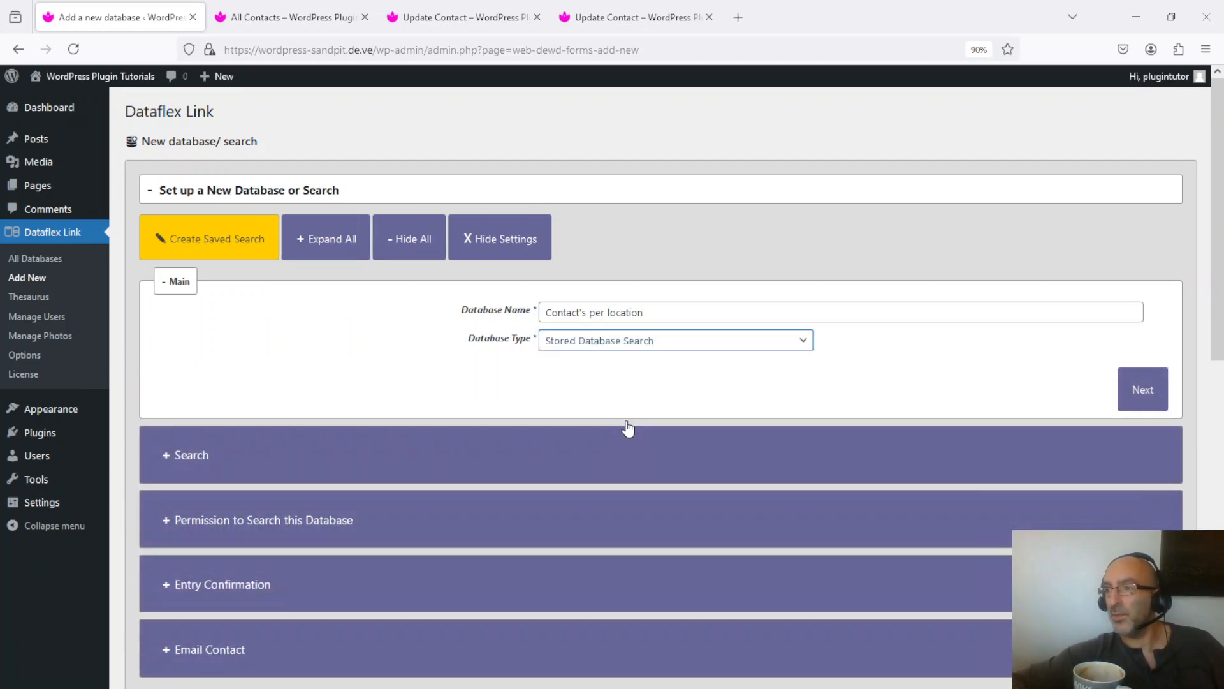
- Search 1 (Address Book) with results title "Contacts for location searched", no-results title "No contacts in this location" and minimum score 1
{"action": "left_click", "coordinate": [1146, 393]}
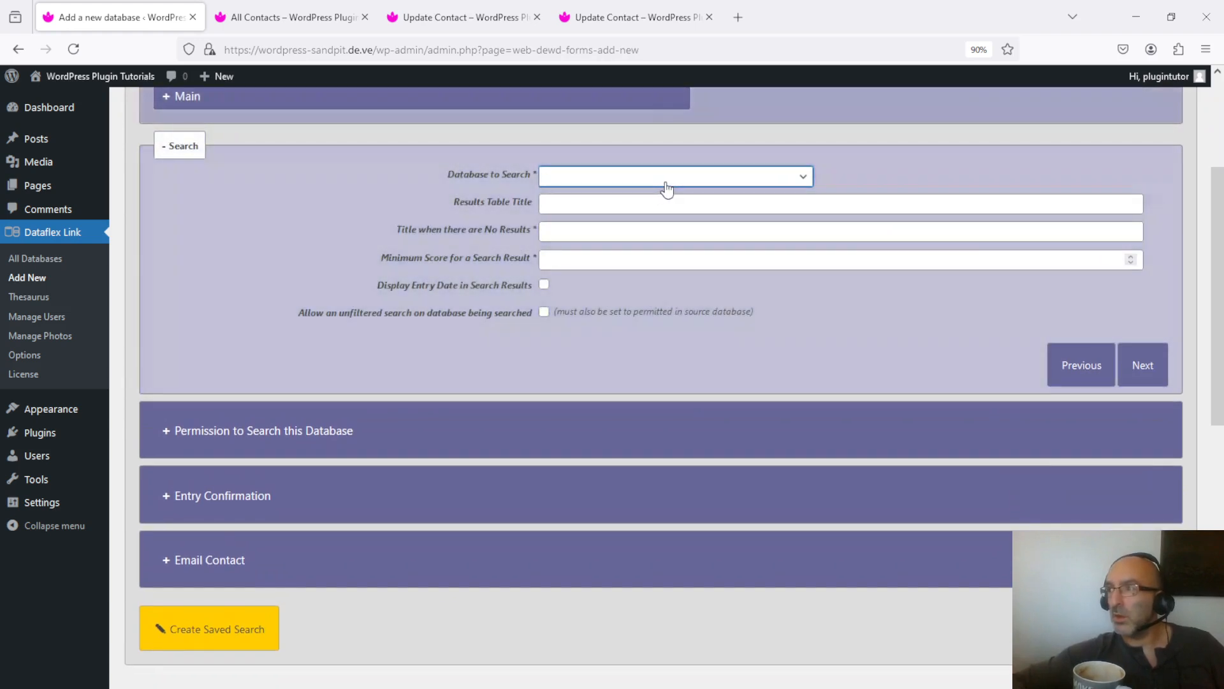
{"action": "left_click", "coordinate": [675, 183]}
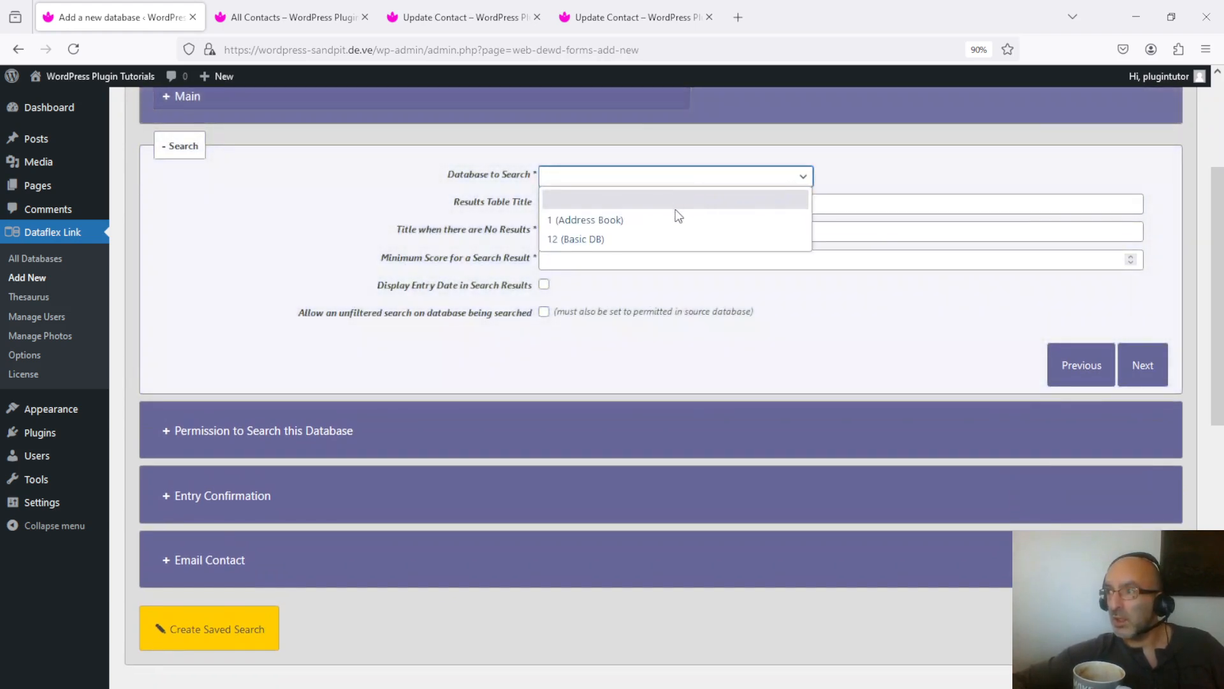
{"action": "left_click", "coordinate": [677, 224]}
{"action": "left_click", "coordinate": [584, 203]}
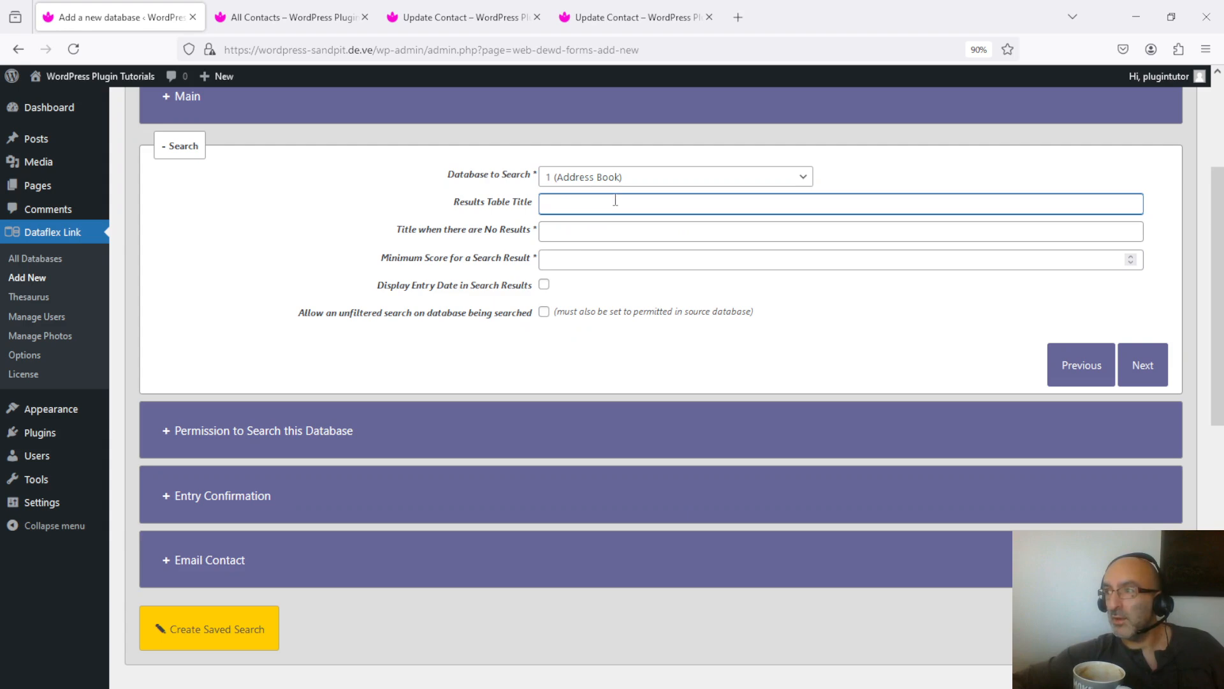
{"action": "type", "text": "Conta"}
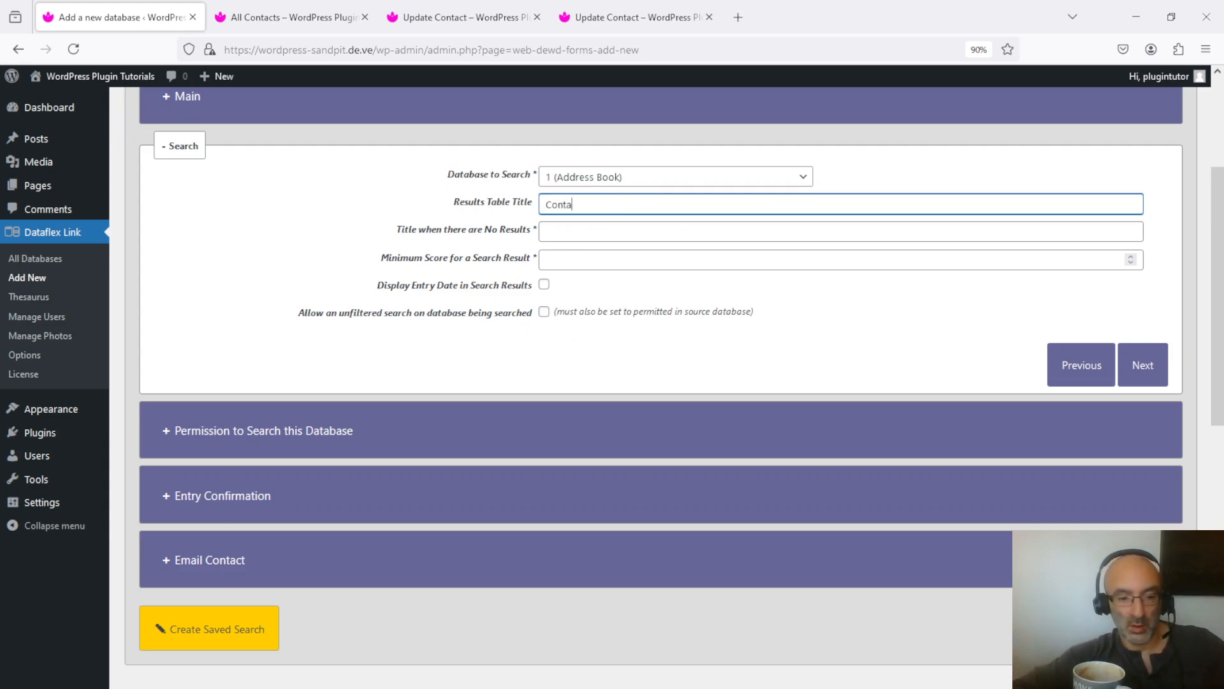
{"action": "type", "text": "cts for location searched"}
{"action": "key", "text": "Tab"}
{"action": "type", "text": "No contacts in this location"}
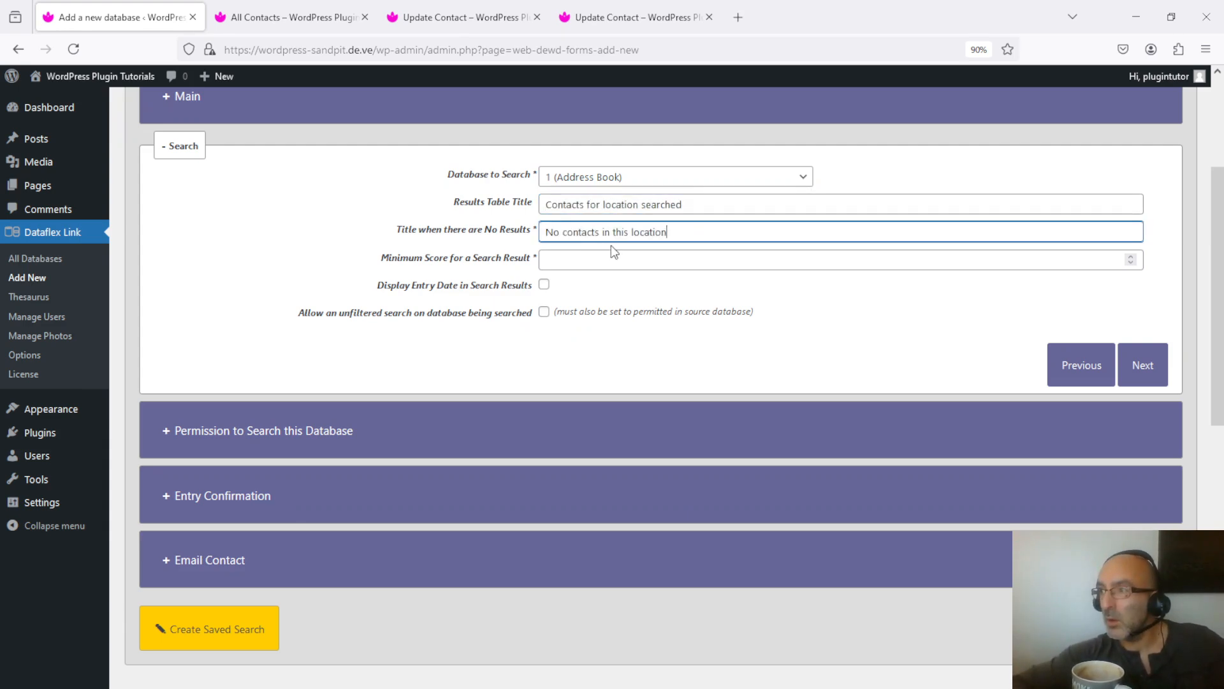
{"action": "key", "text": "Tab"}
{"action": "type", "text": "1"}
- Fill in the entry confirmation message, create the saved search and acknowledge its creation
{"action": "left_click", "coordinate": [1141, 365]}
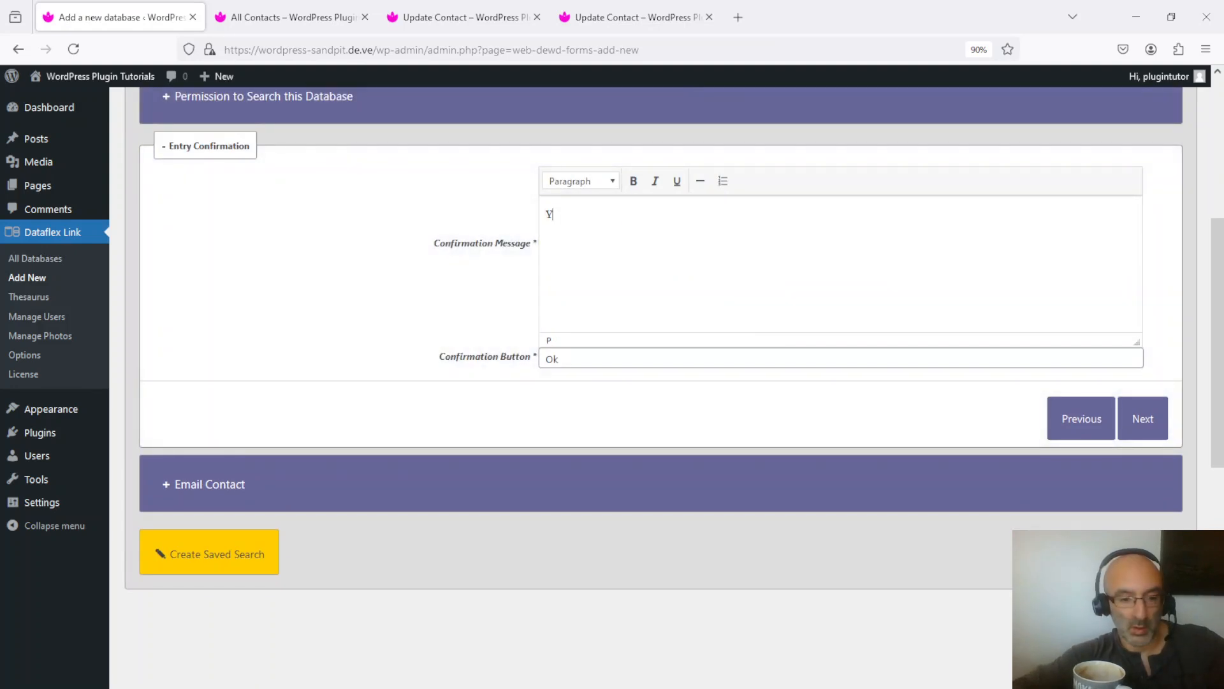
{"action": "left_click", "coordinate": [1142, 418]}
{"action": "left_click", "coordinate": [194, 145]}
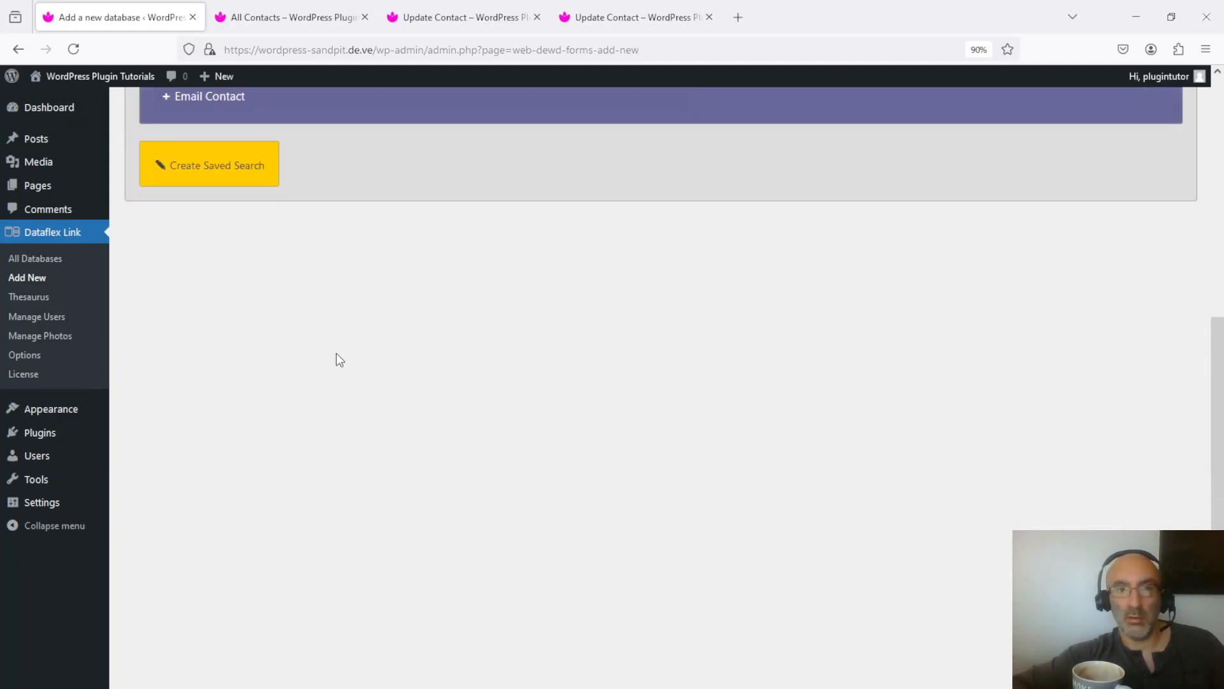
{"action": "left_click", "coordinate": [232, 163]}
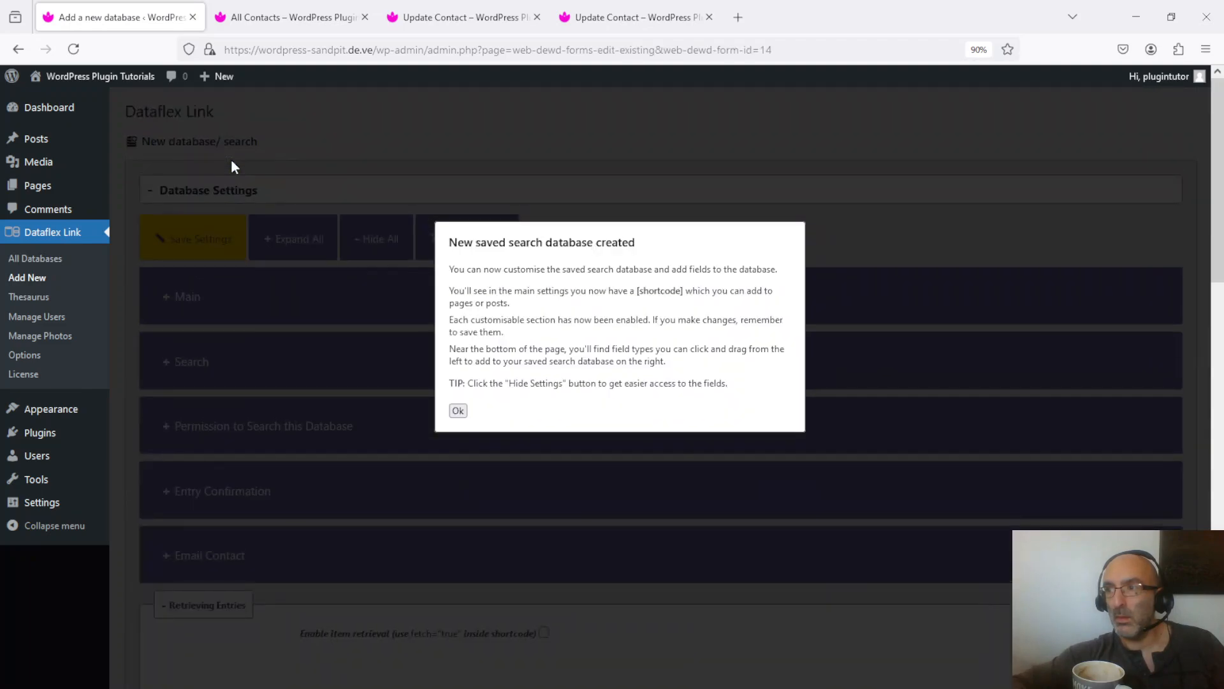
{"action": "left_click", "coordinate": [458, 410]}
- Hide the database settings and disable the Google Recaptcha field
{"action": "left_click", "coordinate": [472, 241]}
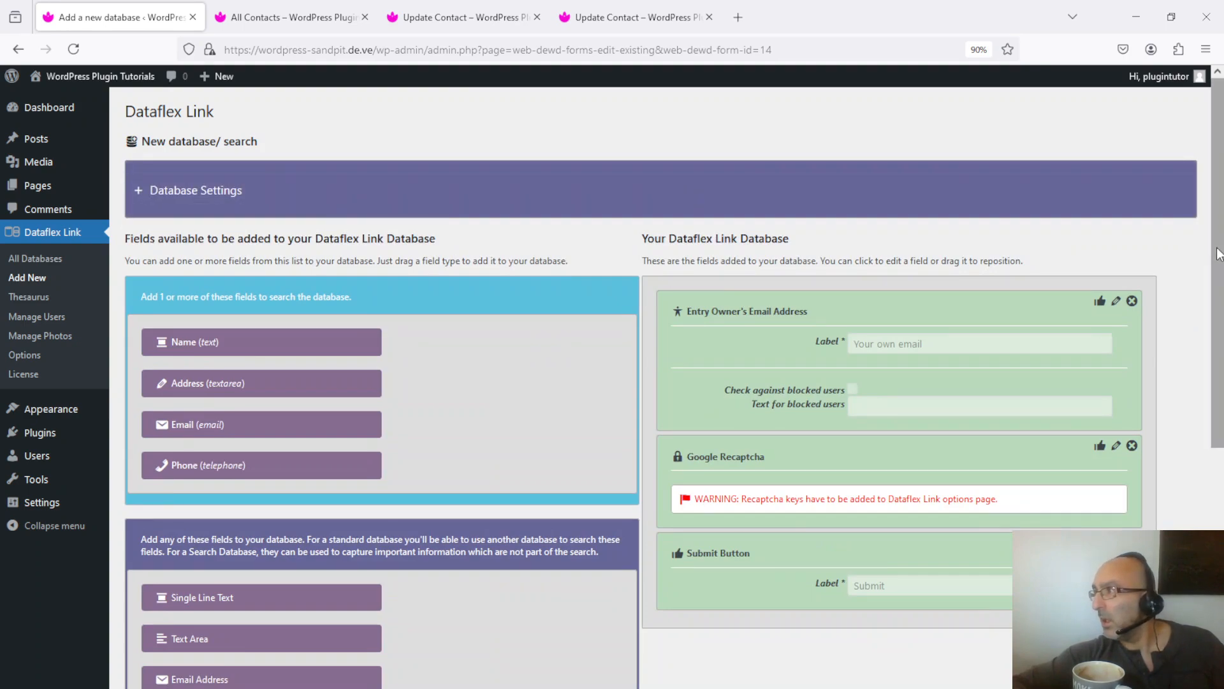
{"action": "scroll", "coordinate": [1219, 287], "scroll_direction": "down", "scroll_amount": 2}
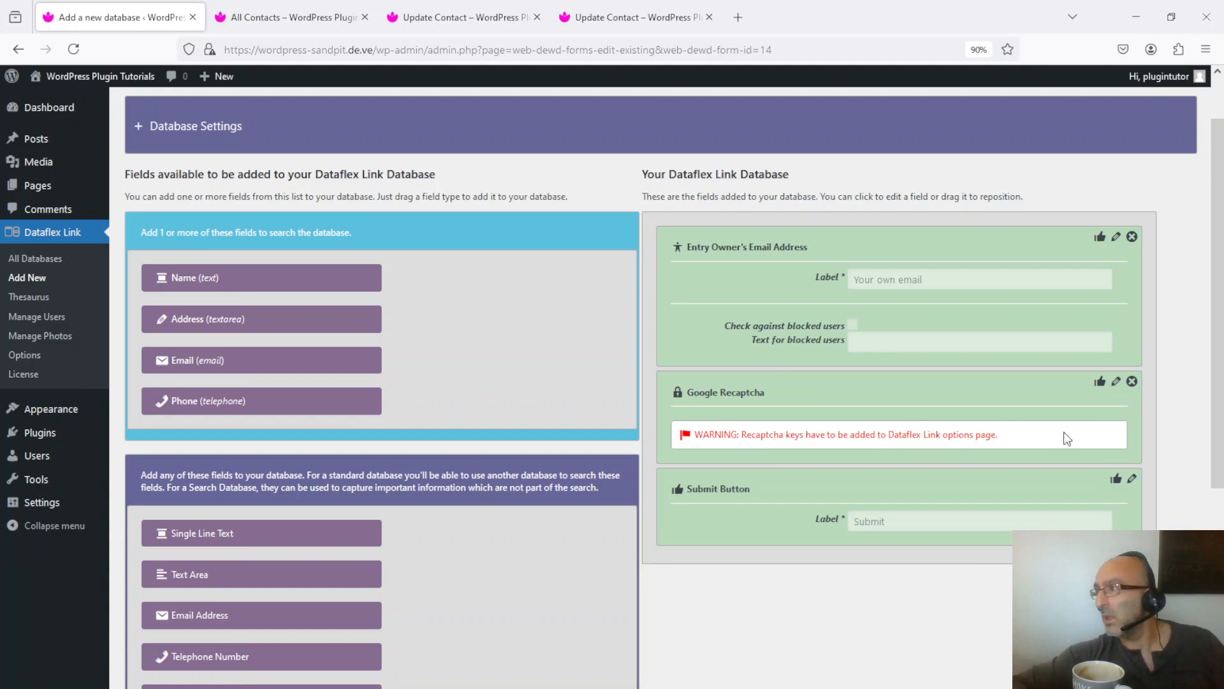
{"action": "left_click", "coordinate": [1133, 381]}
{"action": "left_click", "coordinate": [684, 427]}
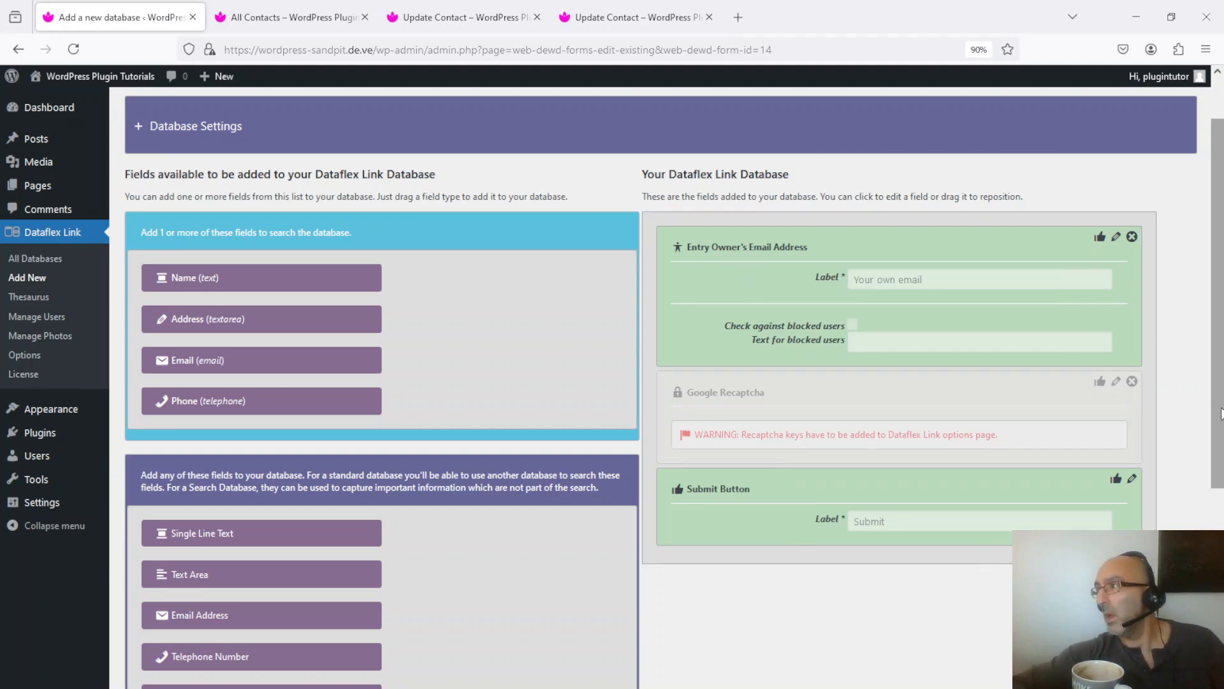
- Add the Address (textarea) search field below Entry Owner's Email Address, make it required and label it "Address"
{"action": "left_click_drag", "start_coordinate": [1221, 413], "coordinate": [1221, 332]}
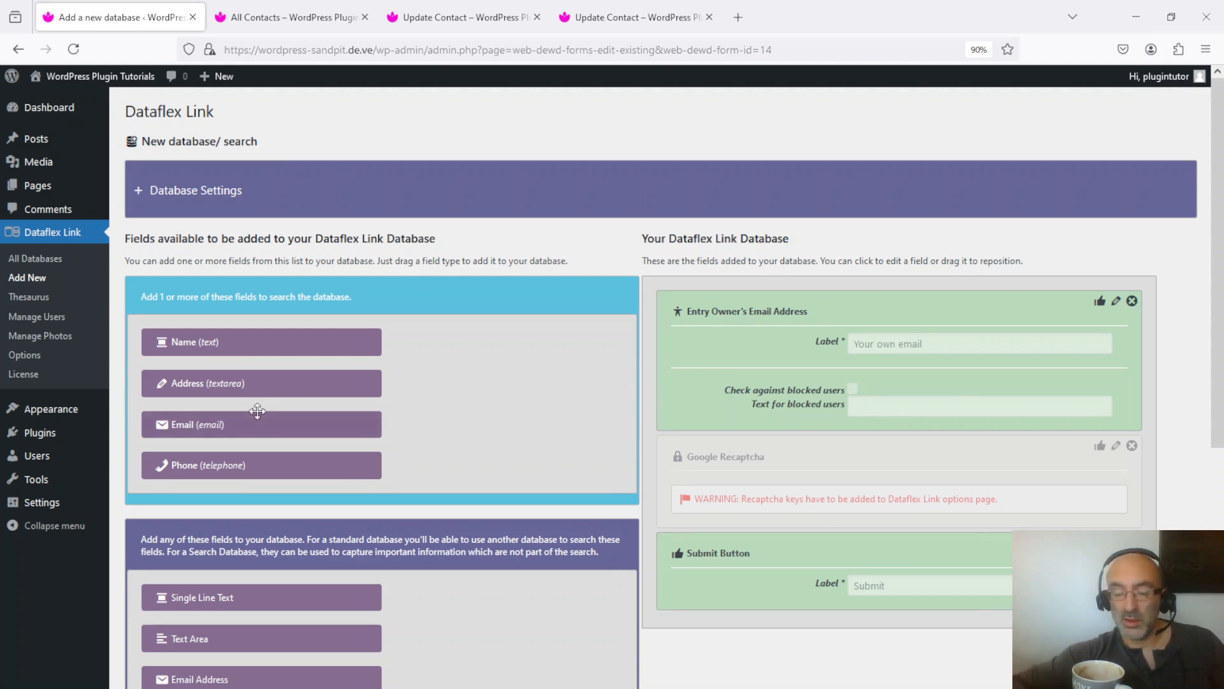
{"action": "left_click_drag", "start_coordinate": [192, 372], "coordinate": [706, 440]}
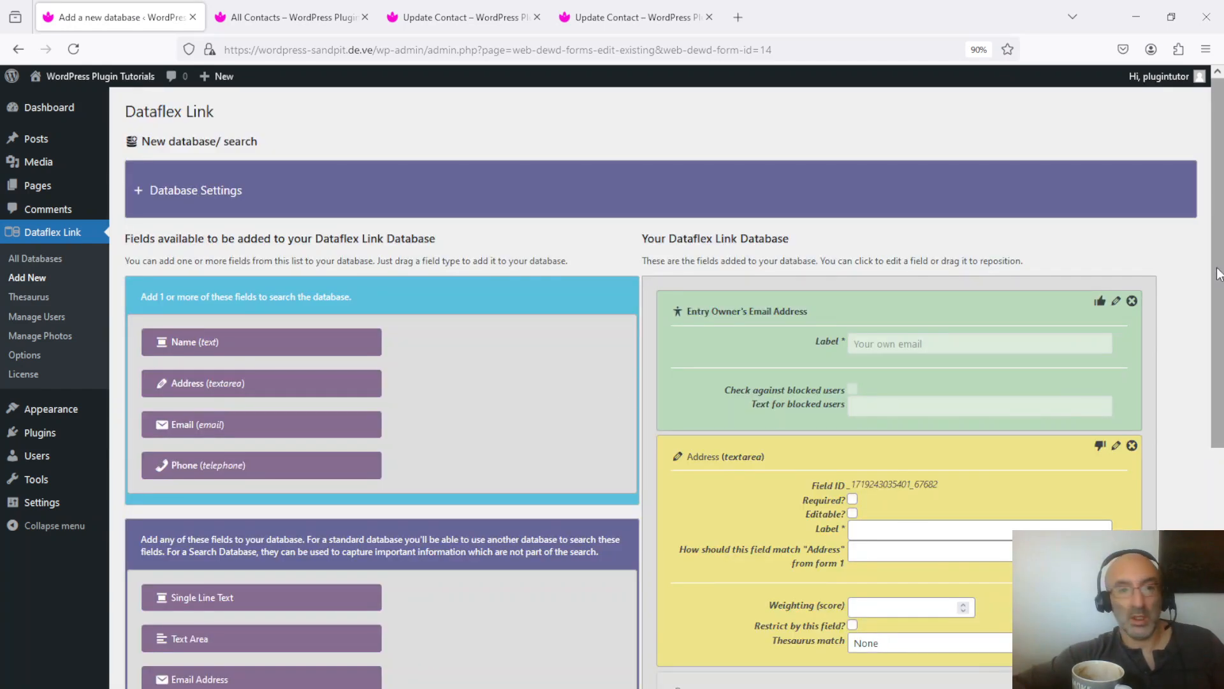
{"action": "scroll", "coordinate": [1218, 271], "scroll_direction": "down", "scroll_amount": 3}
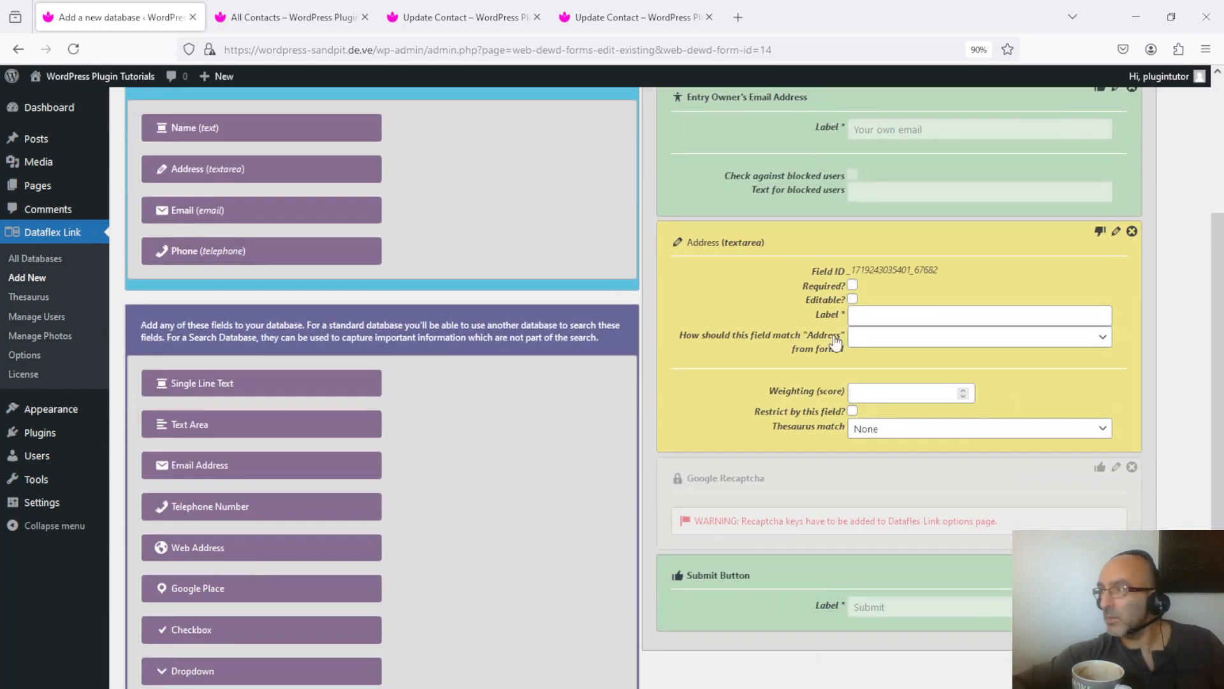
{"action": "left_click", "coordinate": [853, 285]}
{"action": "left_click", "coordinate": [899, 316]}
{"action": "type", "text": "Address"}
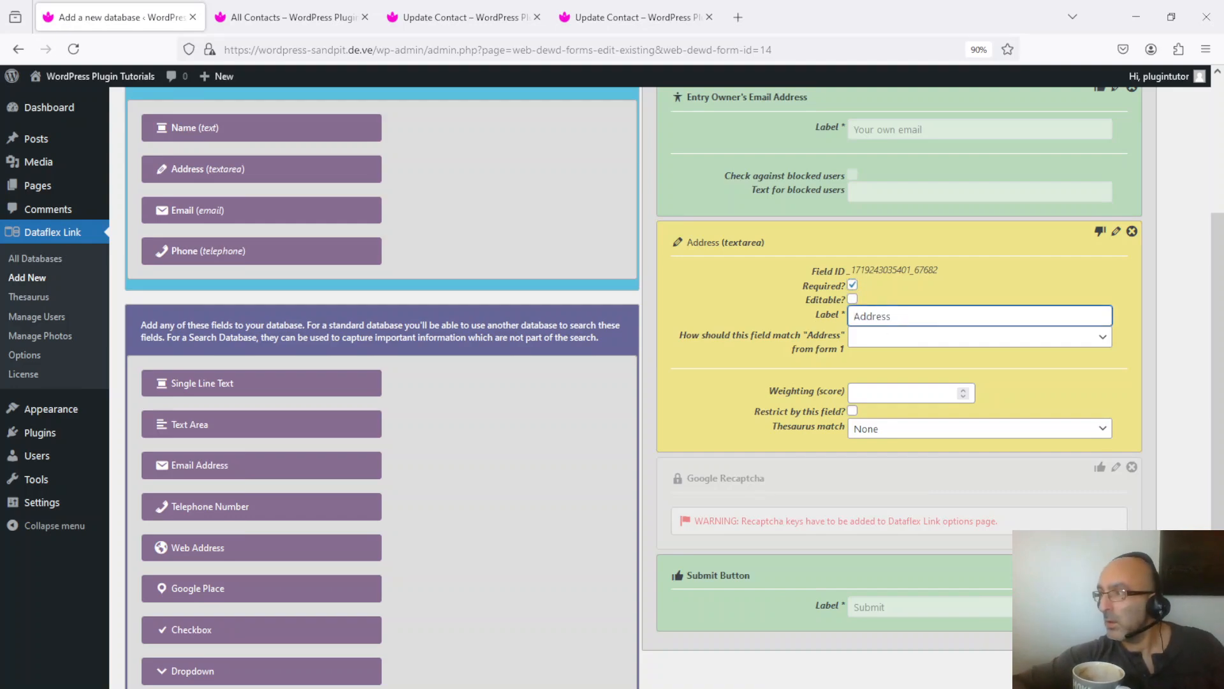
- Match the Address field on any of the words from this field, with weighting 1 and thesaurus match None, and save the field
{"action": "left_click", "coordinate": [904, 338]}
{"action": "left_click", "coordinate": [944, 420]}
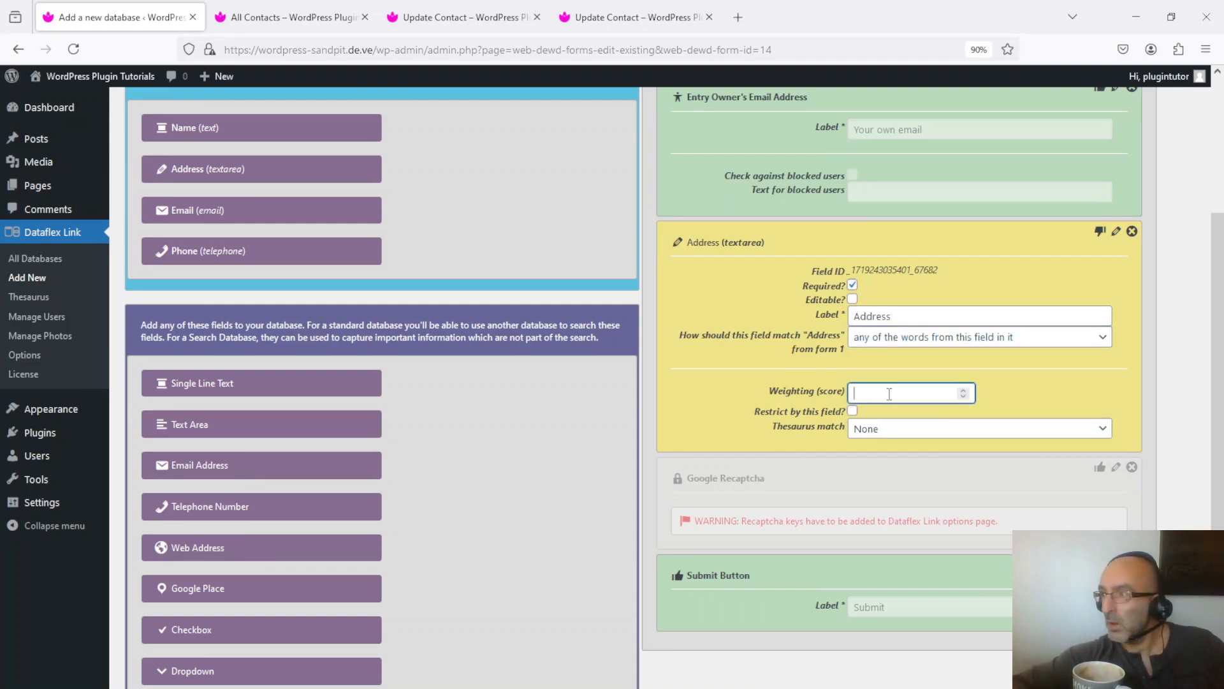
{"action": "left_click", "coordinate": [903, 431]}
{"action": "left_click", "coordinate": [903, 431]}
{"action": "left_click", "coordinate": [903, 431]}
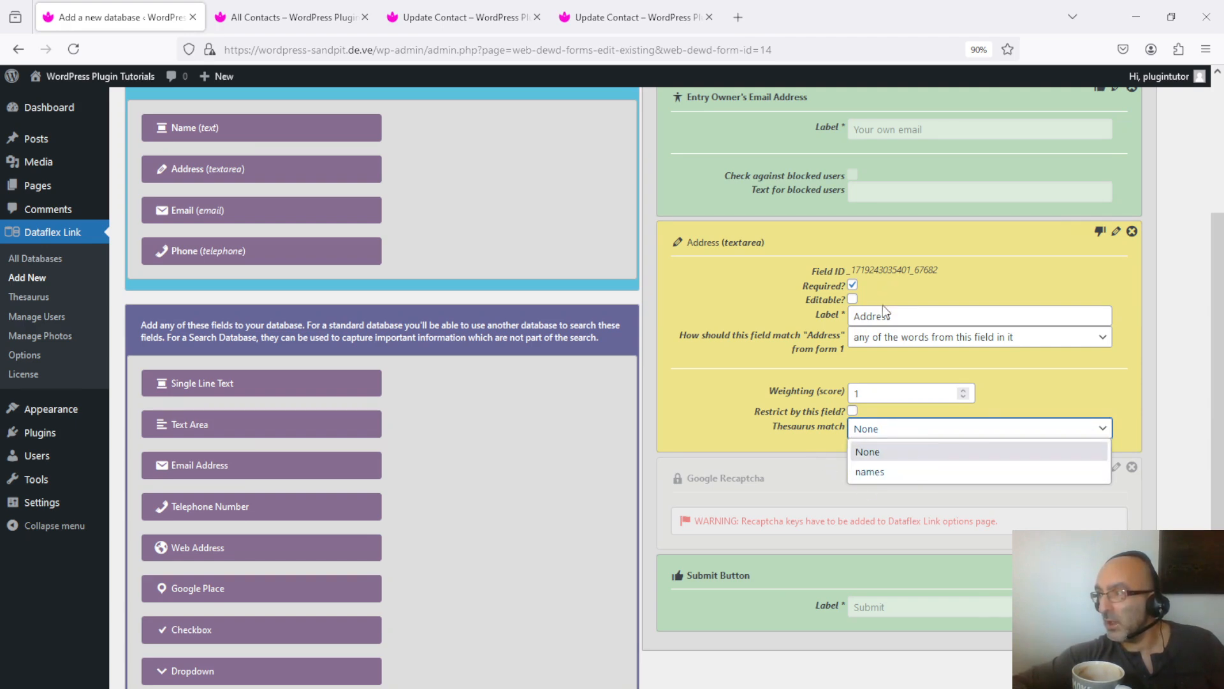
{"action": "left_click", "coordinate": [961, 436]}
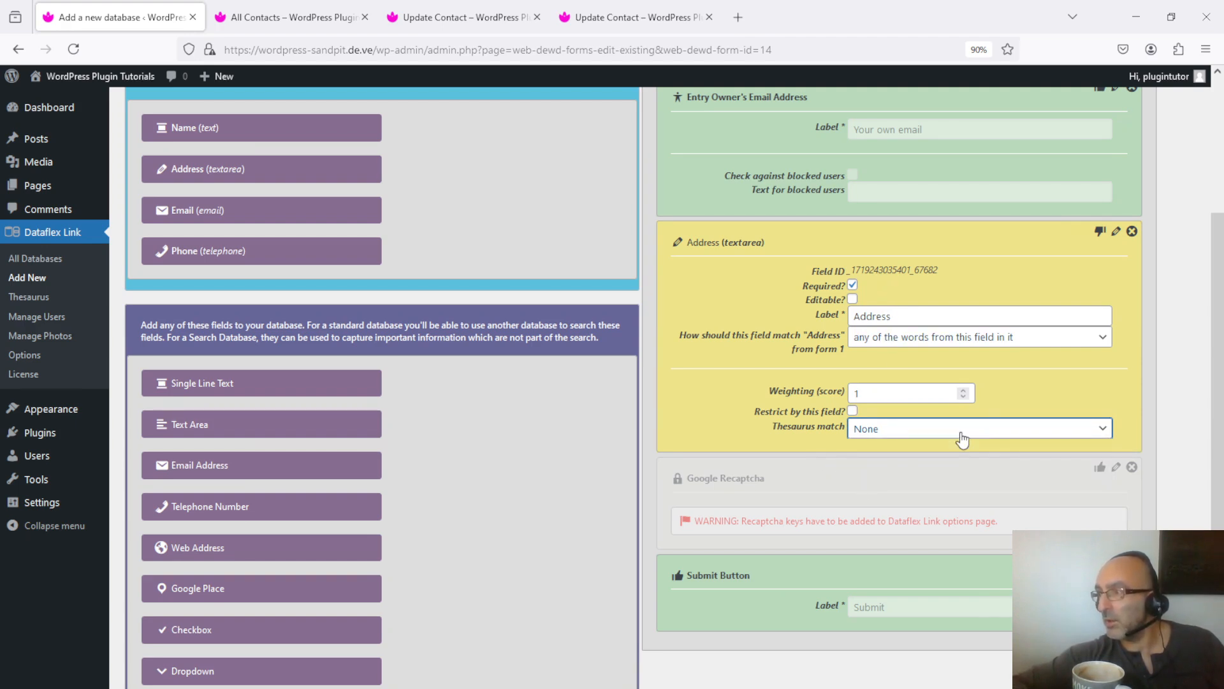
{"action": "left_click", "coordinate": [1099, 230]}
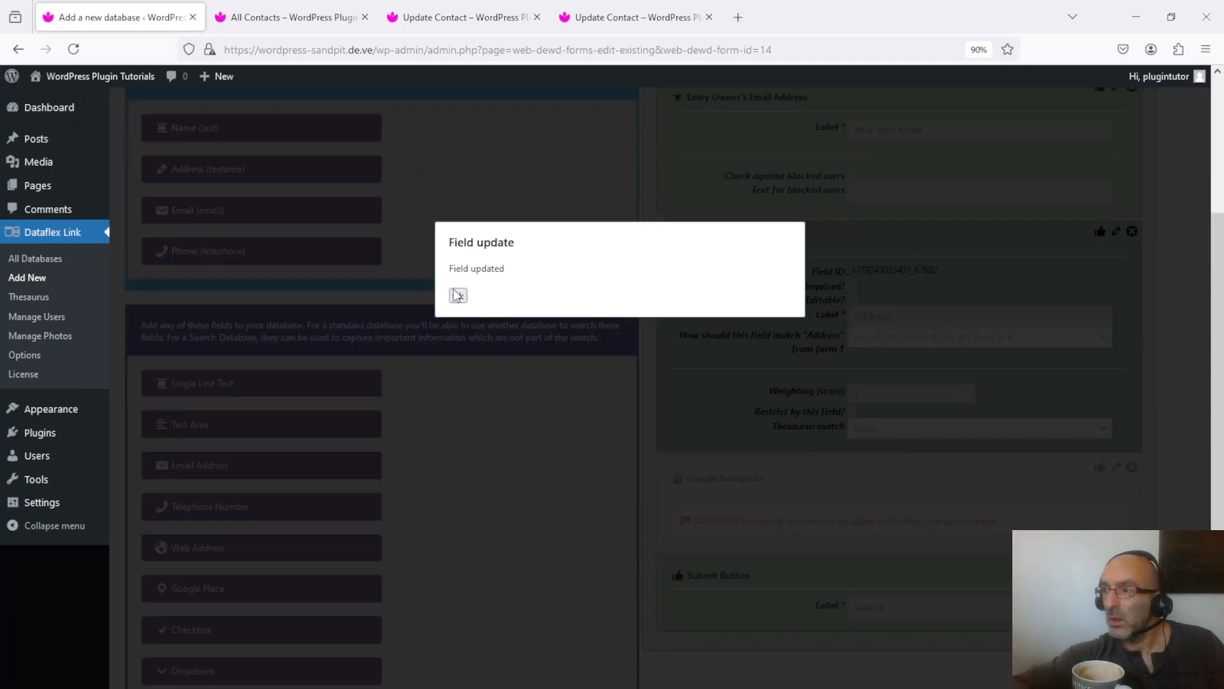
{"action": "left_click", "coordinate": [455, 295]}
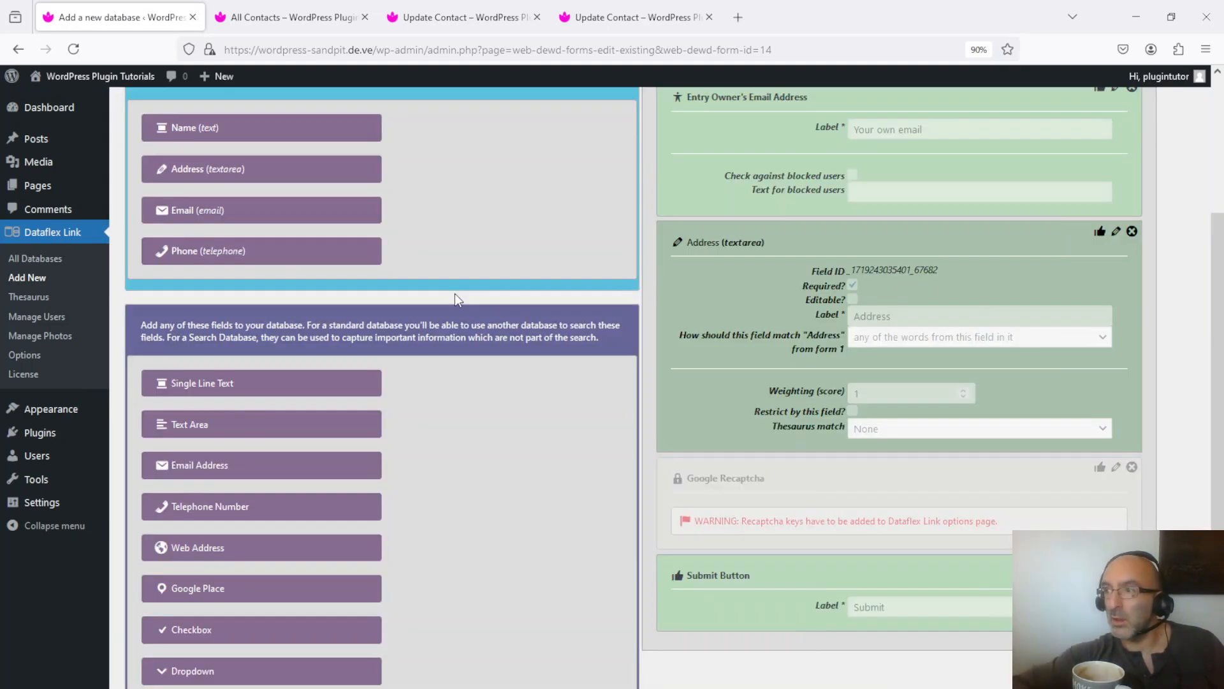
- Create a new WordPress page titled "Search Contacts By Address"
{"action": "scroll", "coordinate": [1217, 462], "scroll_direction": "up", "scroll_amount": 4}
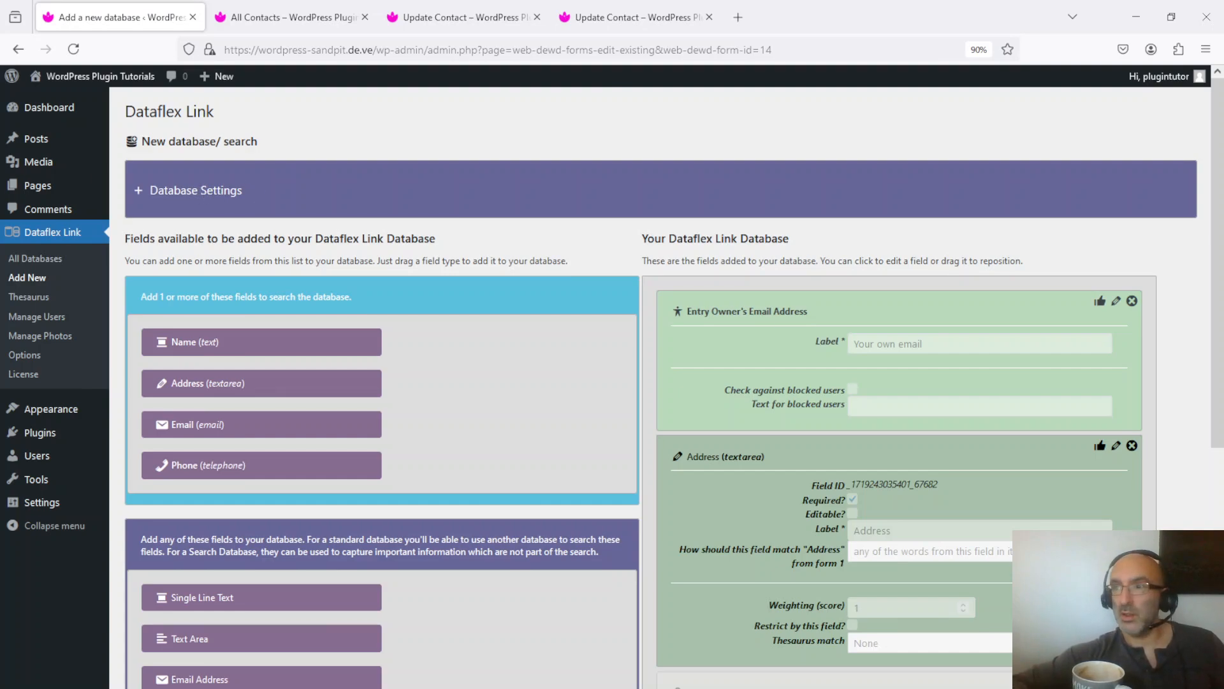
{"action": "left_click", "coordinate": [33, 191]}
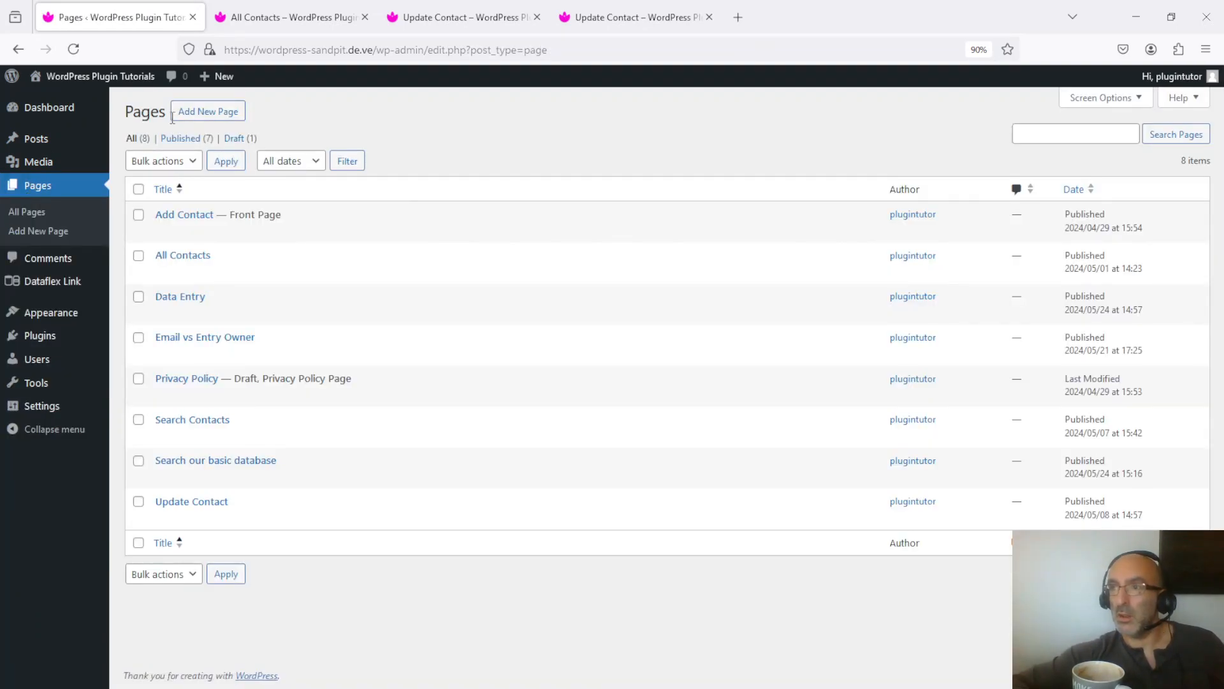
{"action": "left_click", "coordinate": [202, 119]}
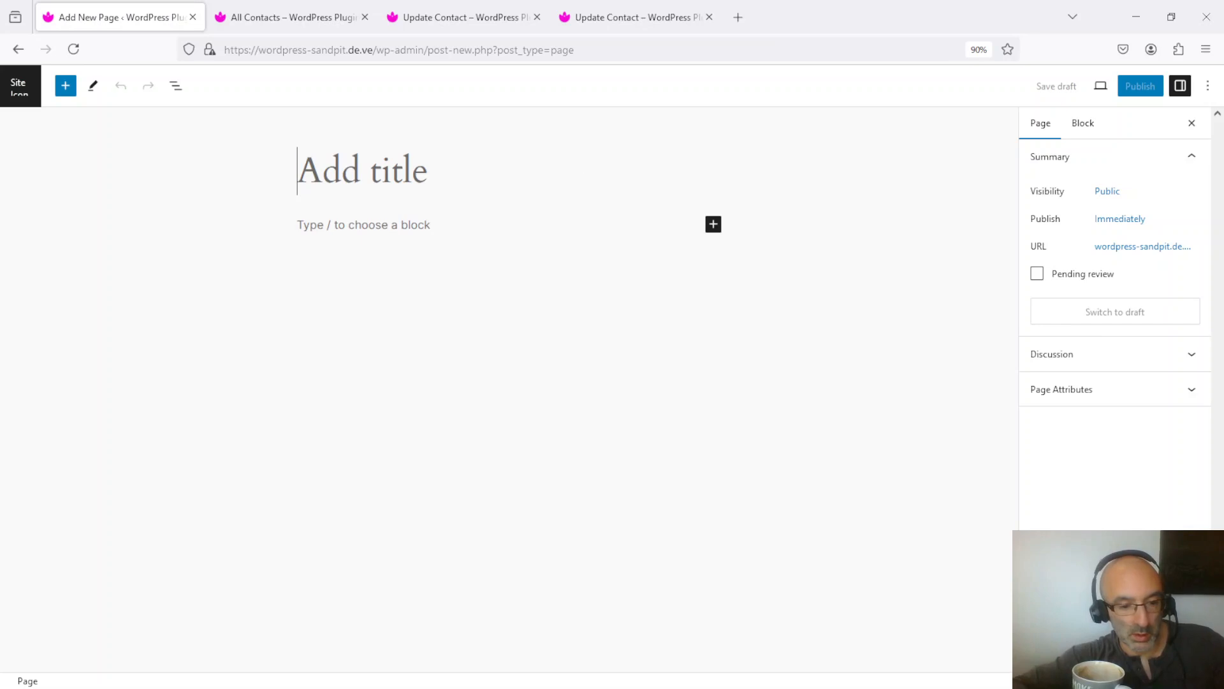
{"action": "type", "text": "Search "}
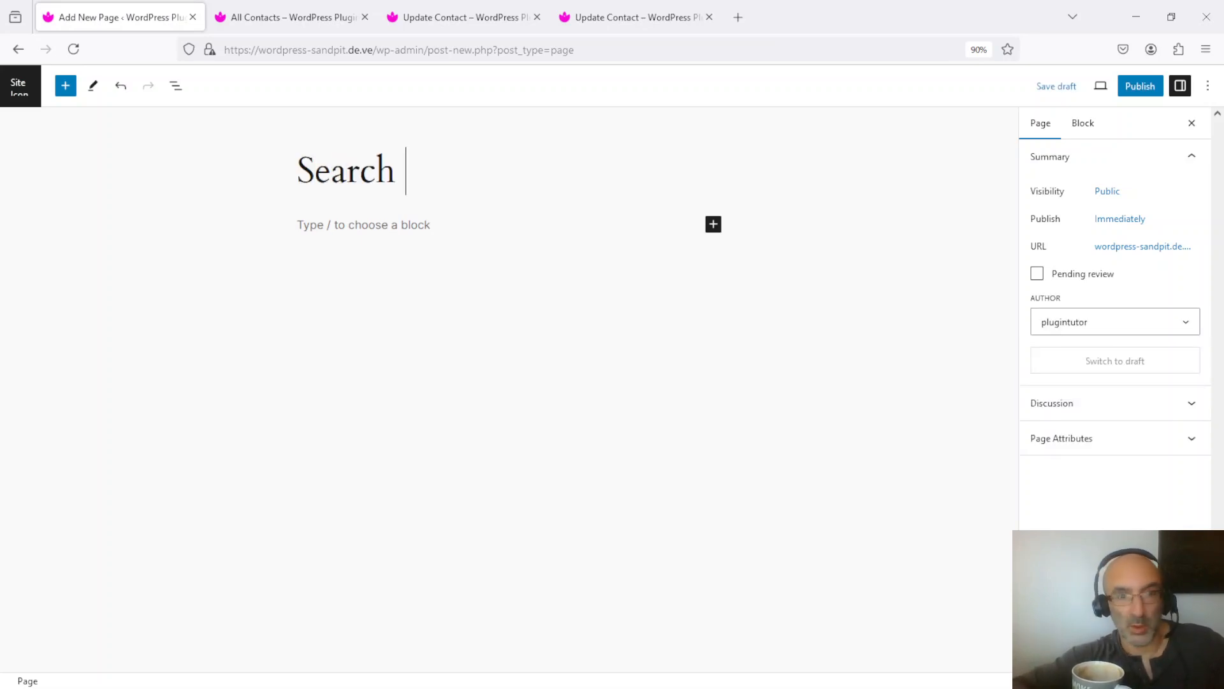
{"action": "type", "text": "Contacts By Address"}
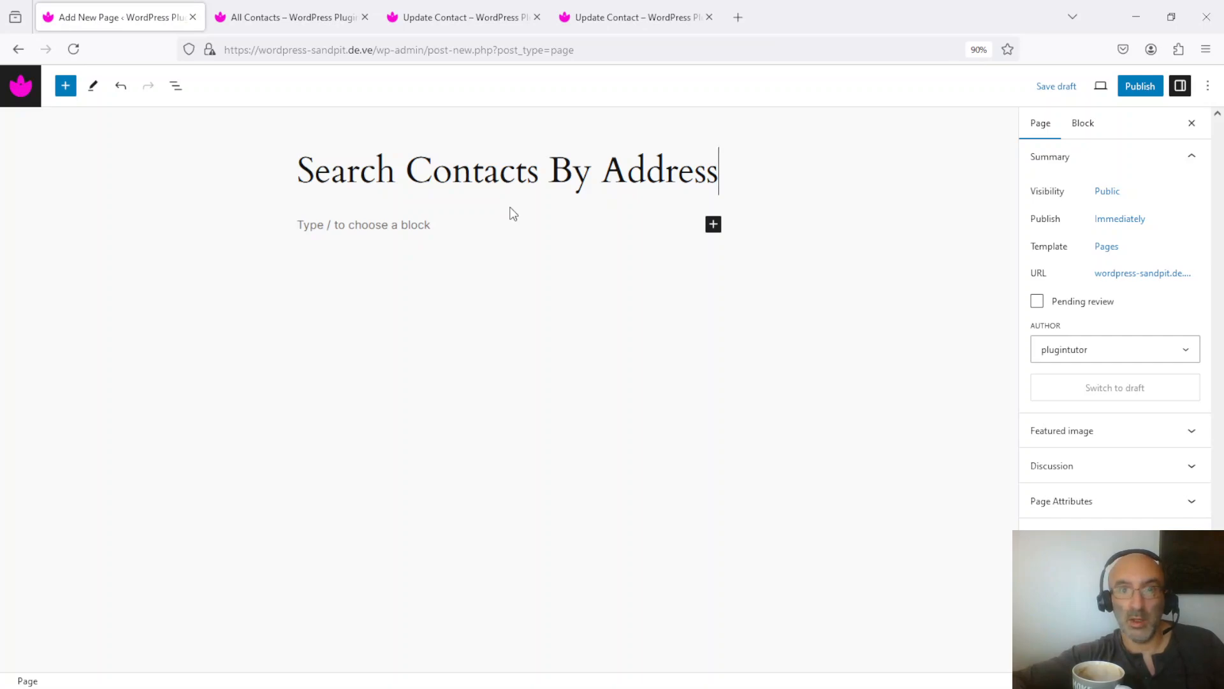
- Copy the shortcode of the "Contact's per location" search from the list of all Dataflex Link databases
{"action": "left_click", "coordinate": [293, 17]}
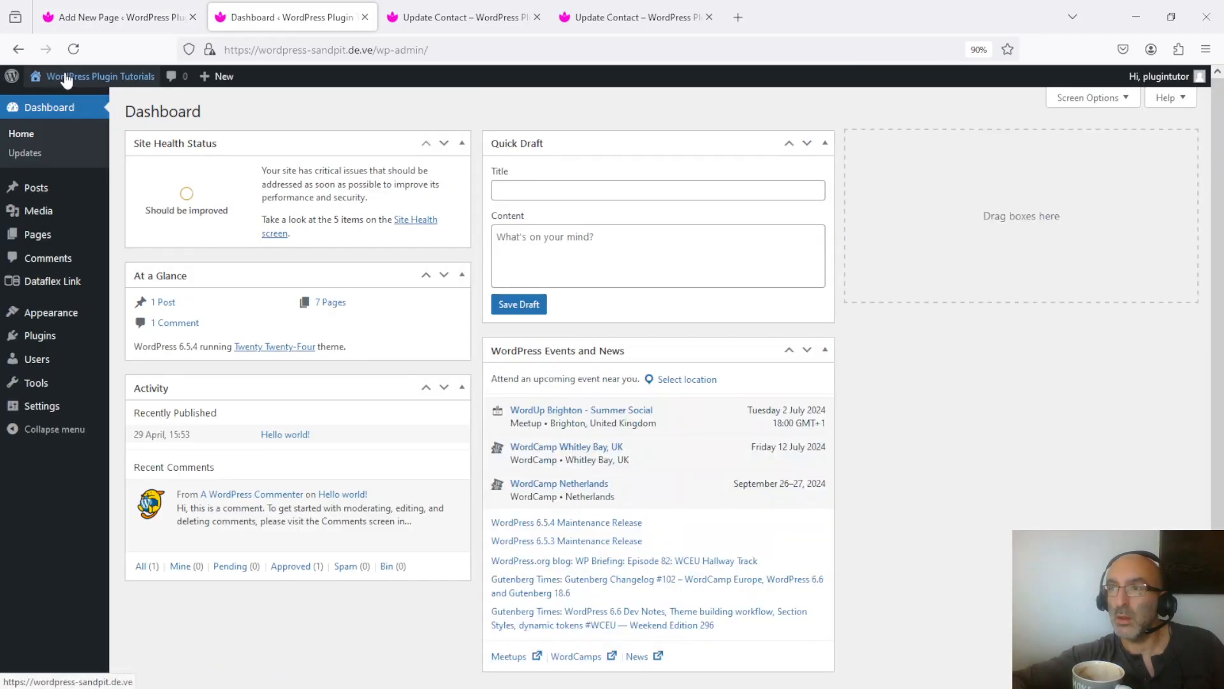
{"action": "mouse_move", "coordinate": [39, 282]}
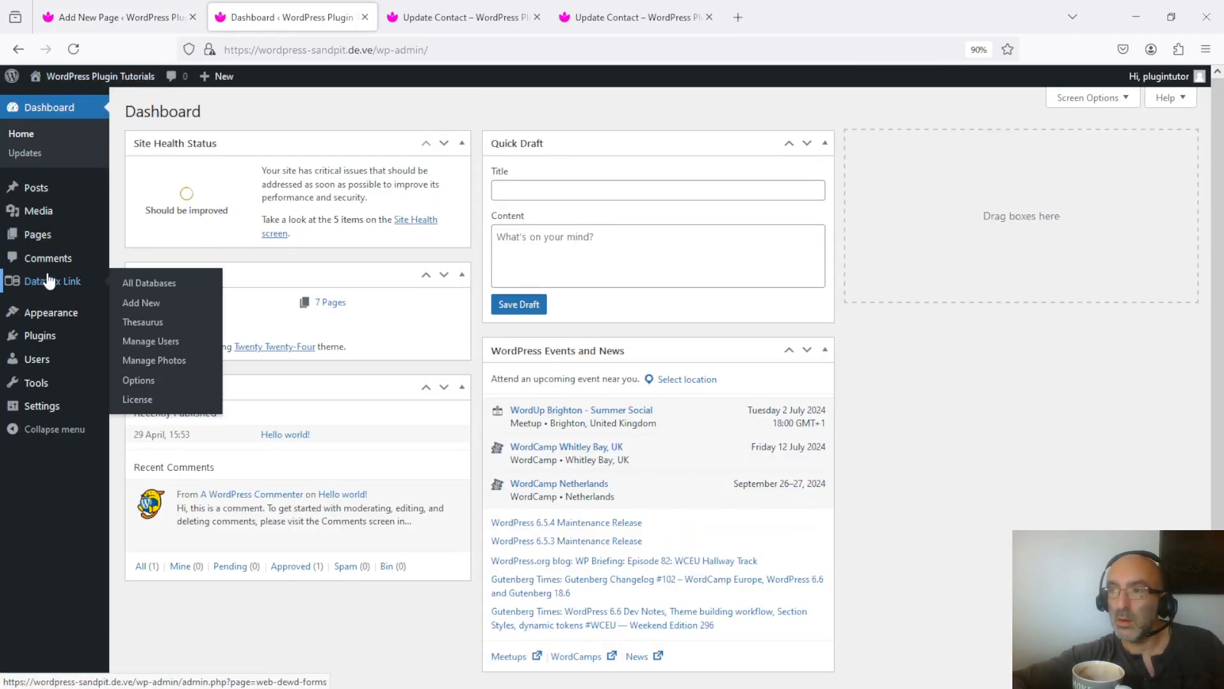
{"action": "left_click", "coordinate": [150, 288]}
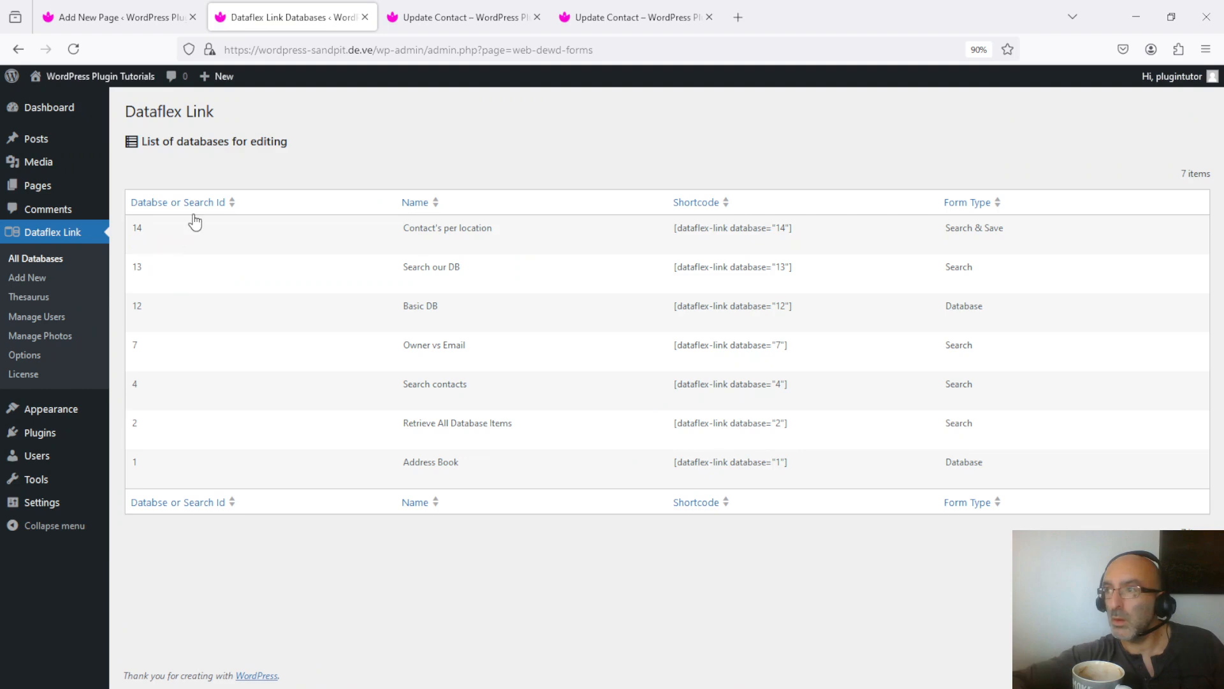
{"action": "triple_click", "coordinate": [746, 228]}
{"action": "key", "text": "ctrl+c"}
- Add a Shortcode block below the "Search Contacts By Address" page title containing [dataflex-link database="14"]
{"action": "left_click", "coordinate": [118, 17]}
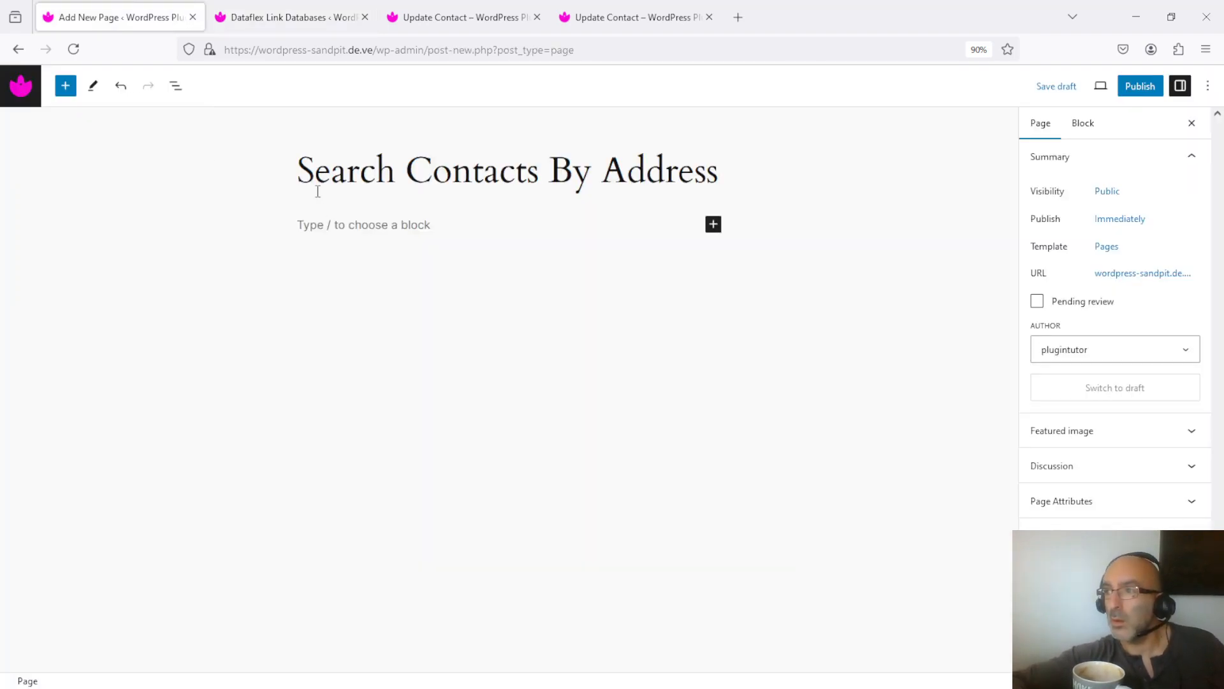
{"action": "left_click", "coordinate": [357, 225]}
{"action": "left_click", "coordinate": [713, 225]}
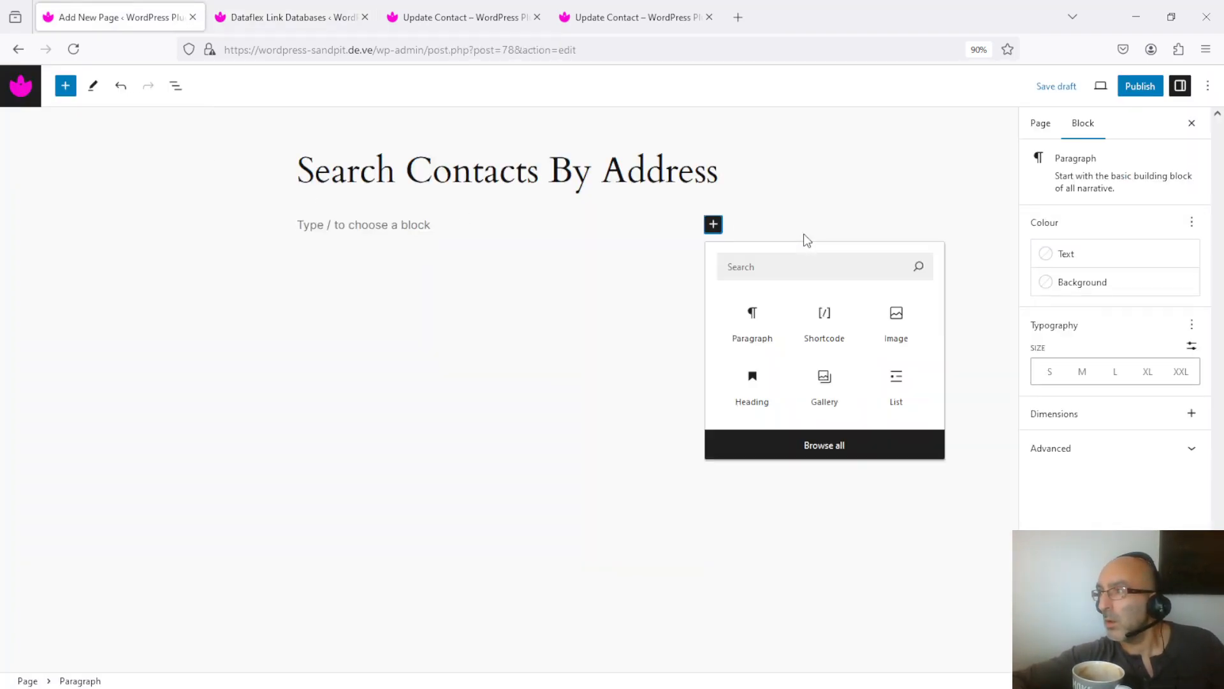
{"action": "type", "text": "sho"}
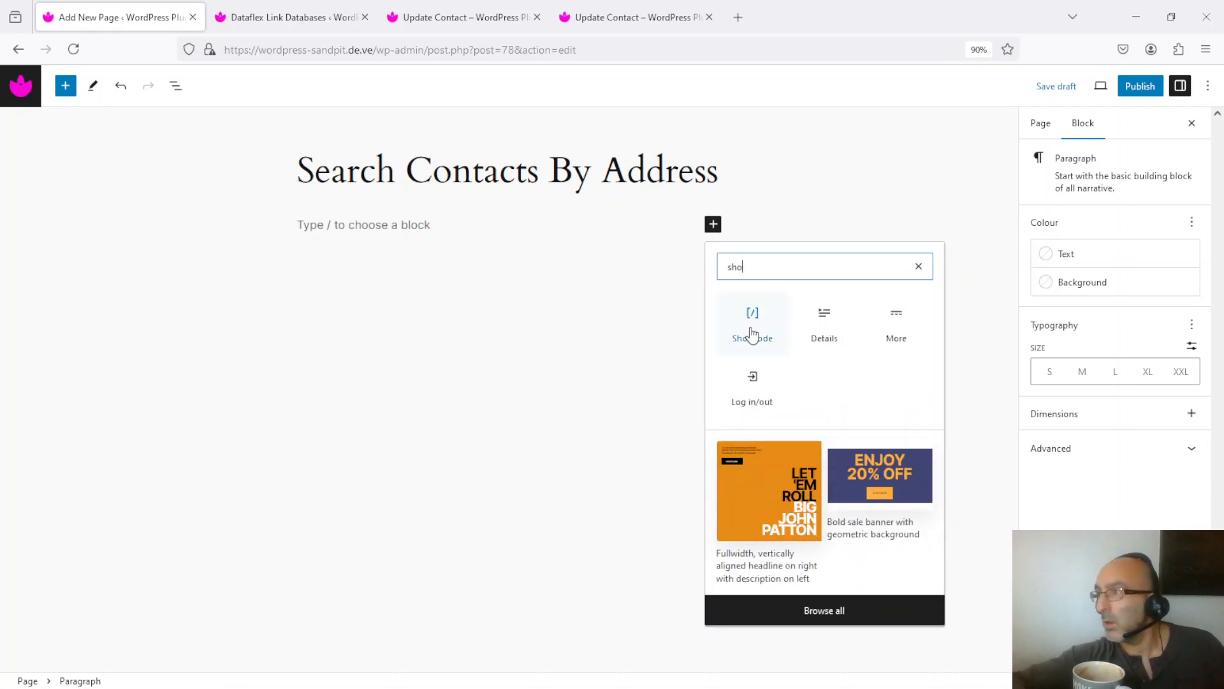
{"action": "left_click", "coordinate": [755, 325]}
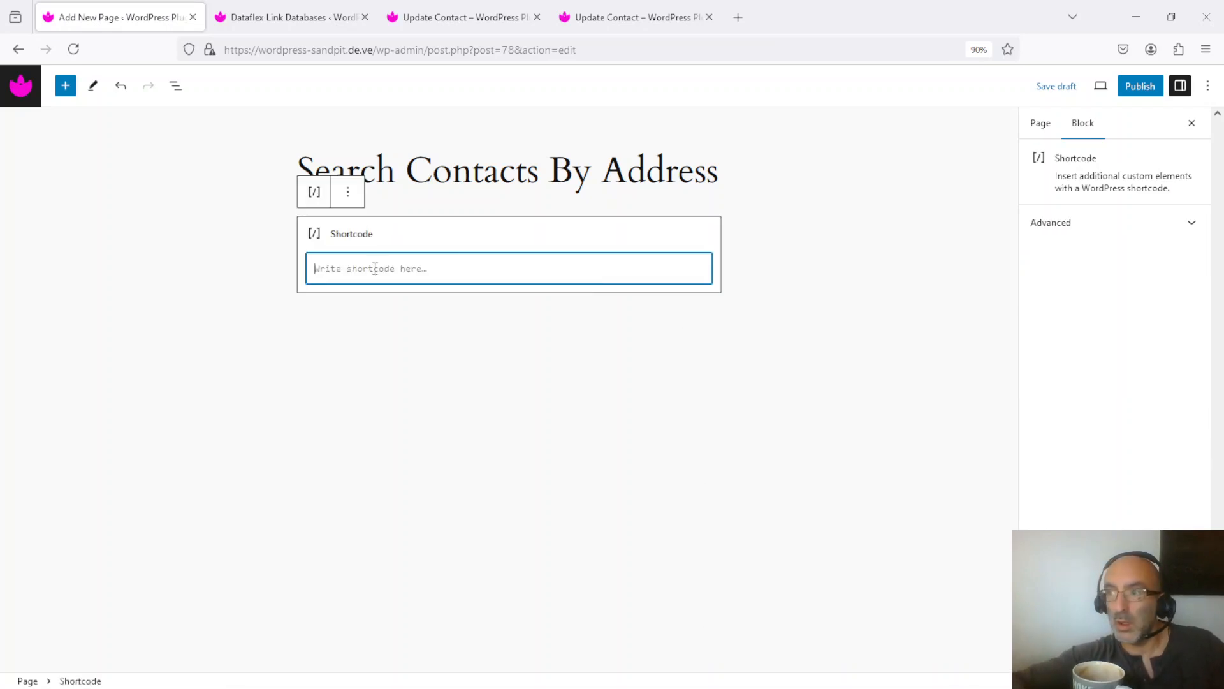
{"action": "key", "text": "ctrl+v"}
- Publish the "Search Contacts By Address" page and view it on the site
{"action": "left_click", "coordinate": [1140, 86]}
{"action": "left_click", "coordinate": [1077, 83]}
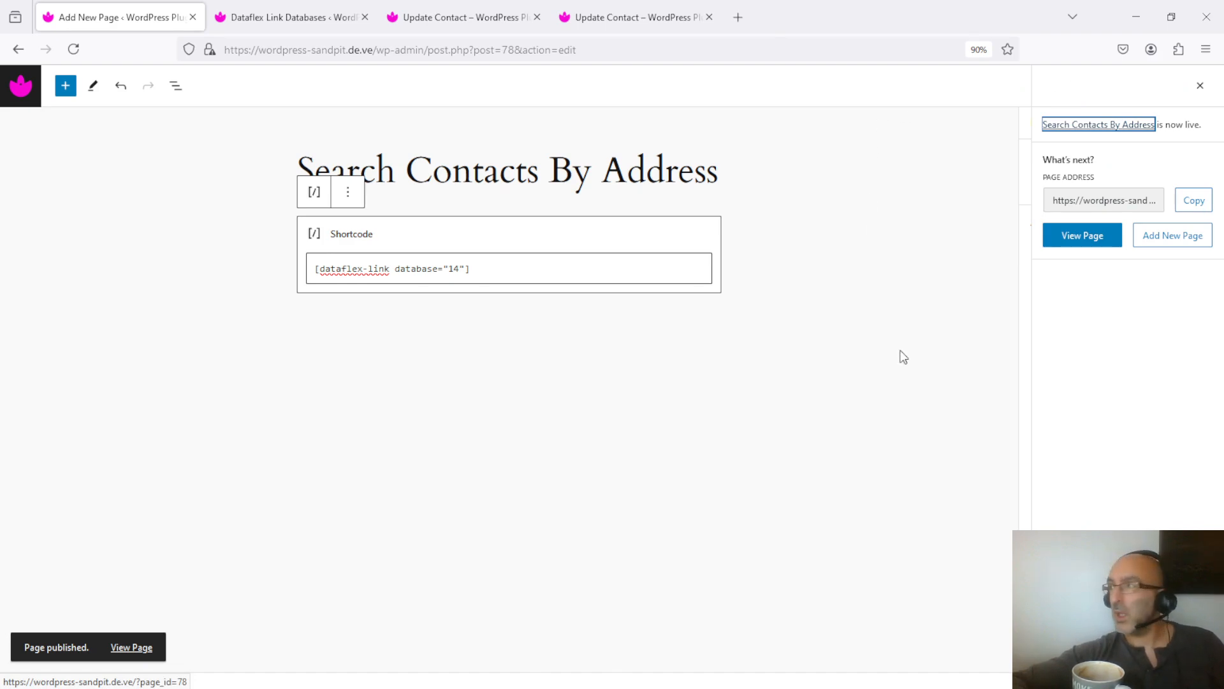
{"action": "left_click", "coordinate": [1081, 239]}
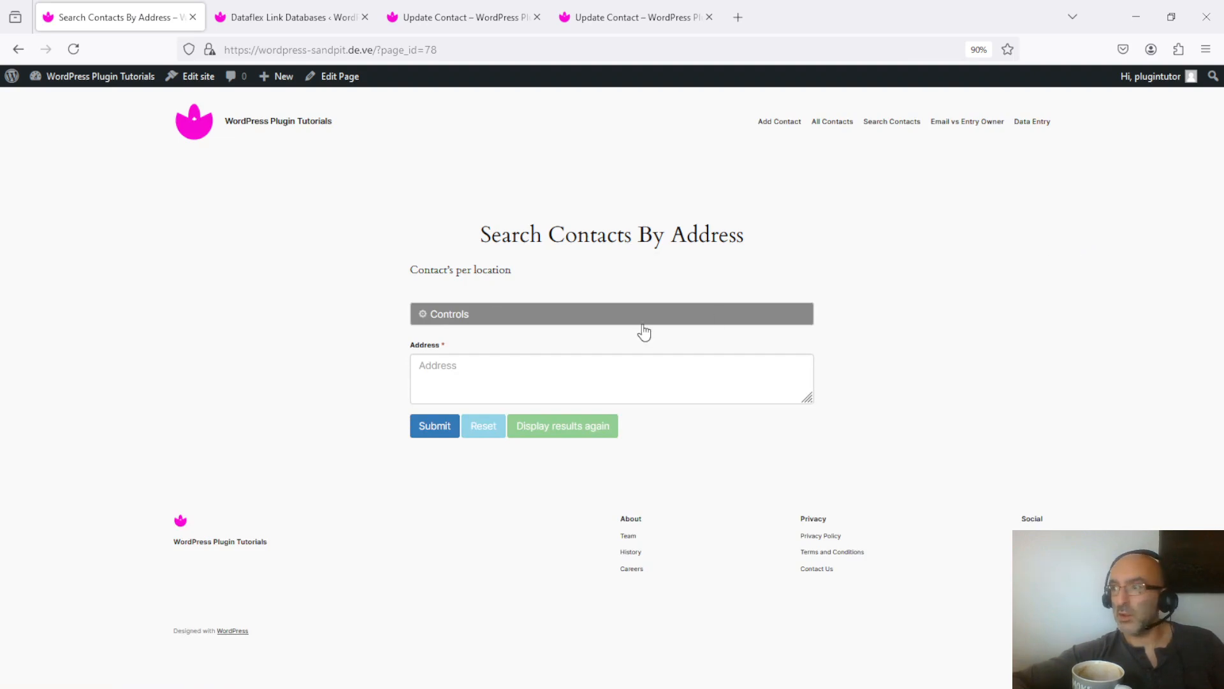
- Search the contacts for the address "london", copy the share link of the results and close them
{"action": "left_click", "coordinate": [588, 364]}
{"action": "type", "text": "london"}
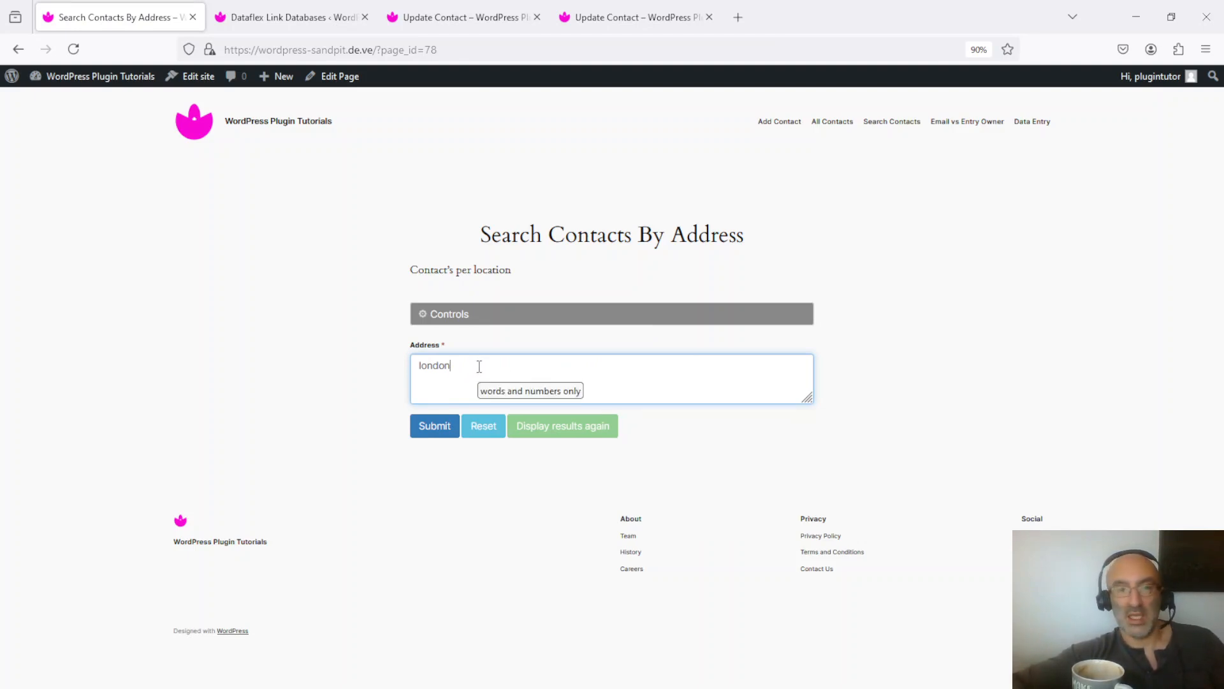
{"action": "left_click", "coordinate": [433, 430]}
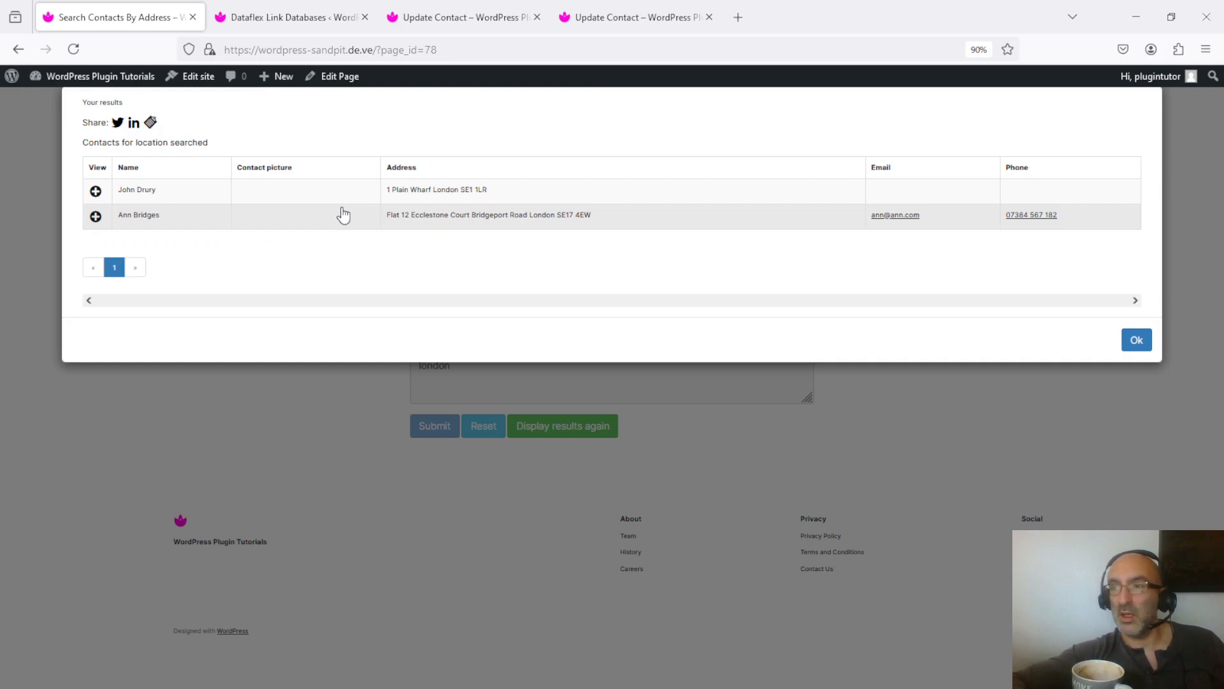
{"action": "left_click", "coordinate": [151, 124]}
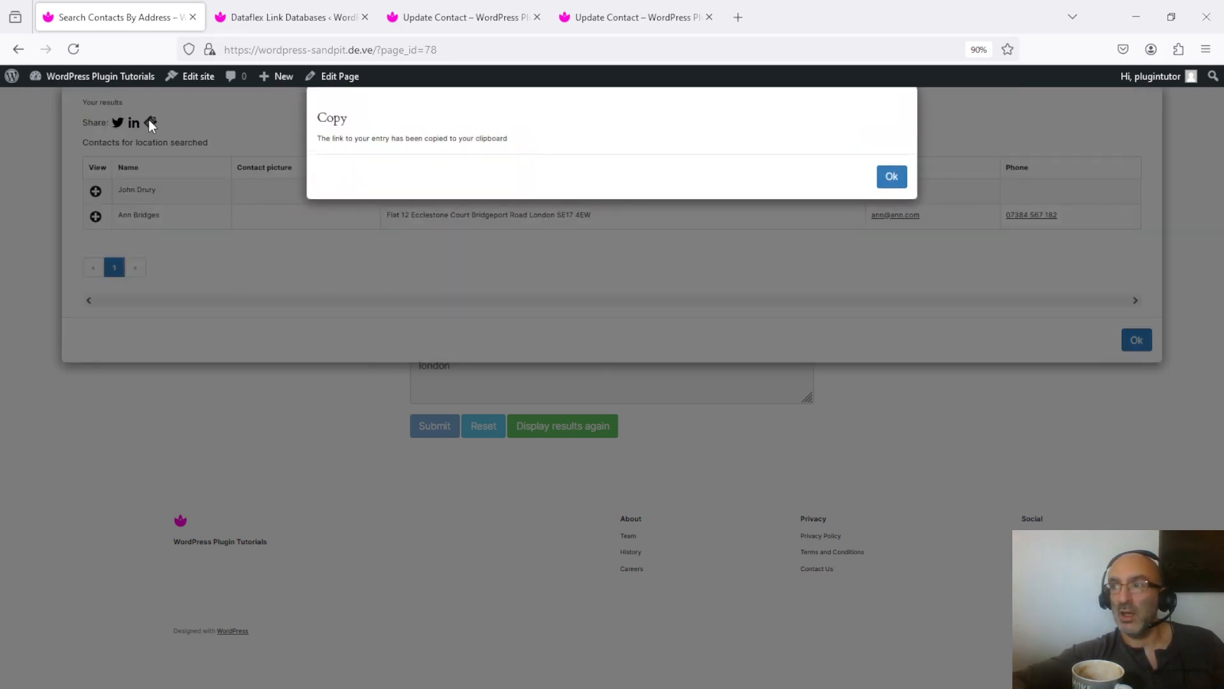
{"action": "left_click", "coordinate": [888, 178]}
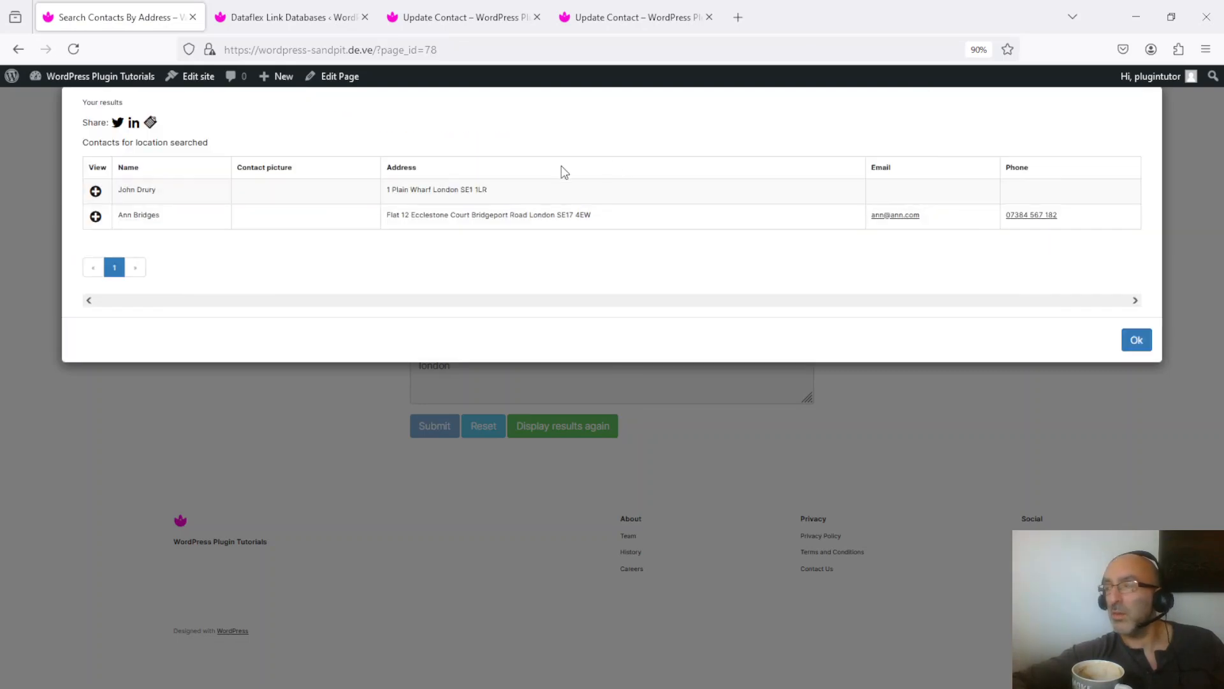
{"action": "left_click", "coordinate": [1138, 342]}
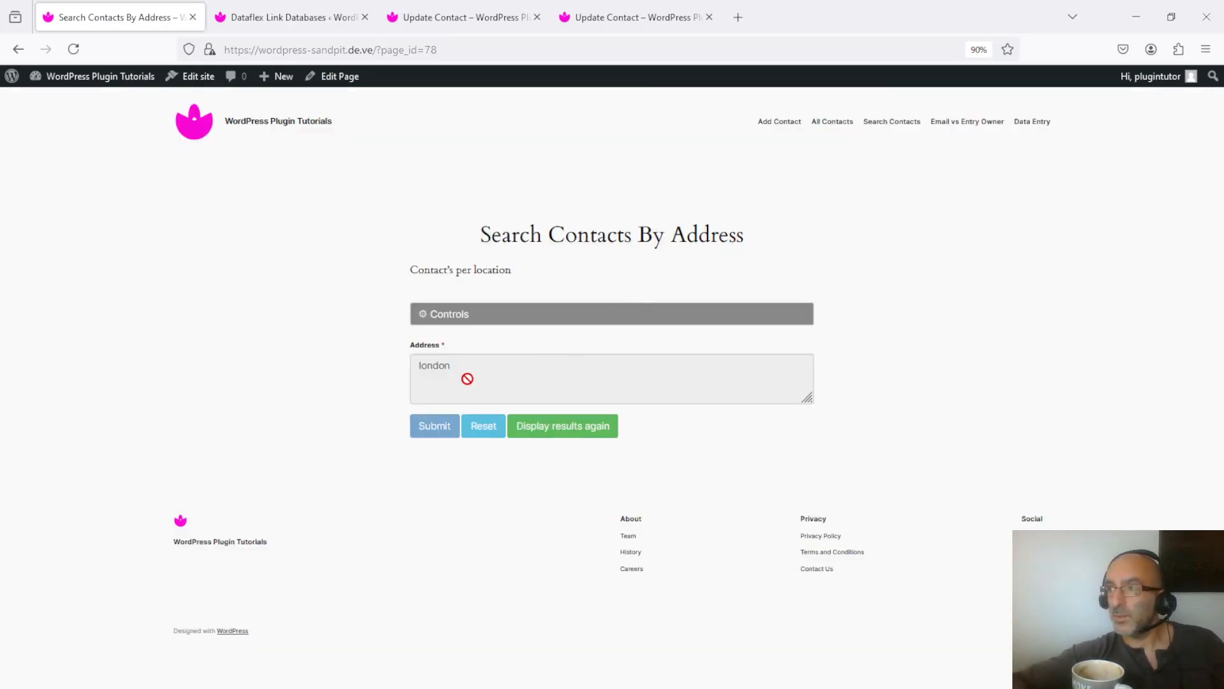
- Disconnect the connected email account from the database in the search form's controls and confirm the disconnection
{"action": "left_click", "coordinate": [434, 321]}
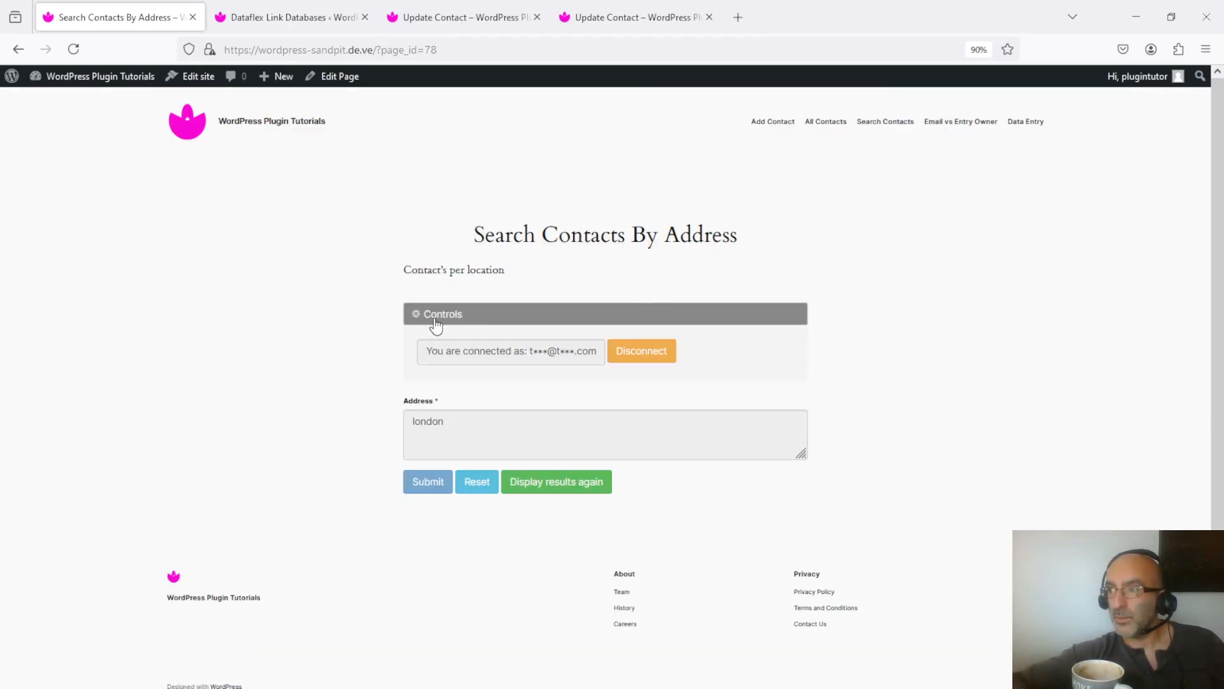
{"action": "left_click", "coordinate": [651, 360]}
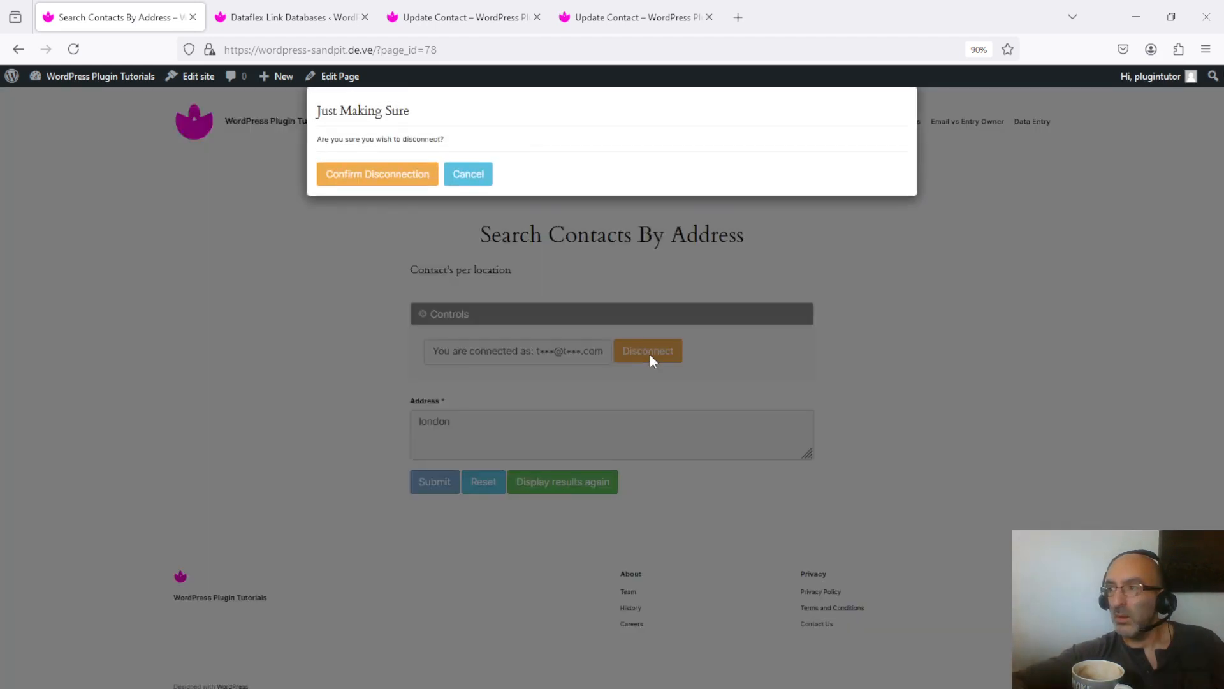
{"action": "left_click", "coordinate": [403, 172]}
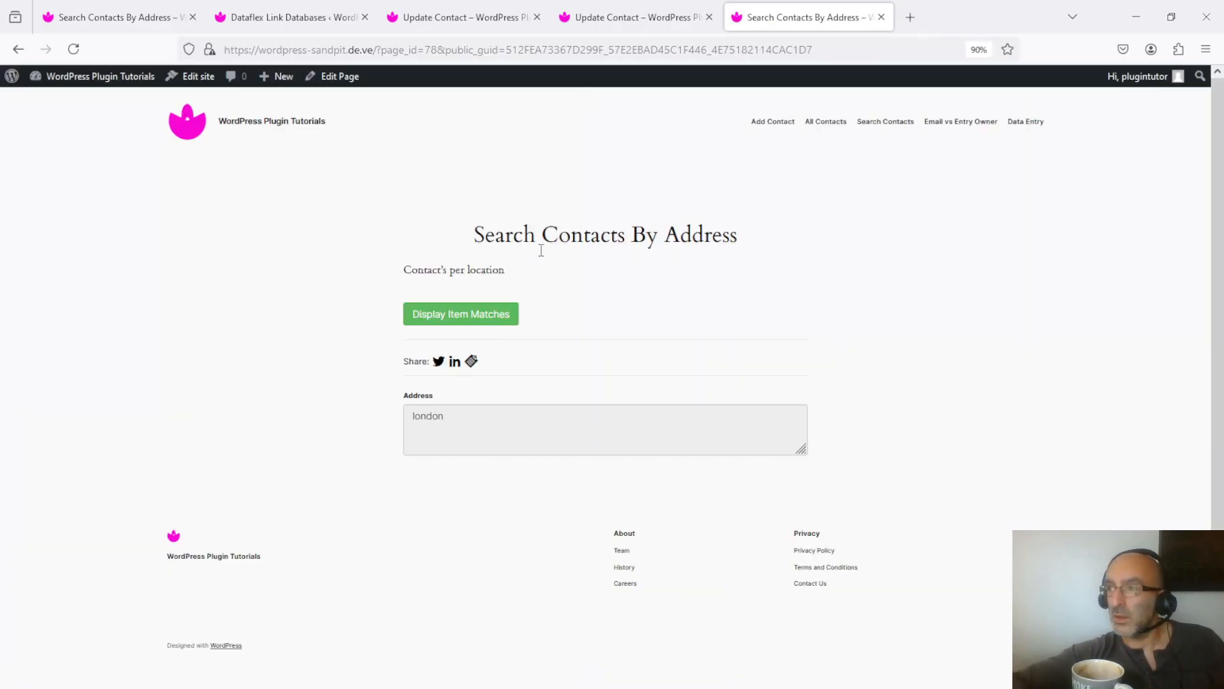
- Try to display the item matches on the shared search page while disconnected, exit the padlock request and reload the page
{"action": "left_click", "coordinate": [454, 314]}
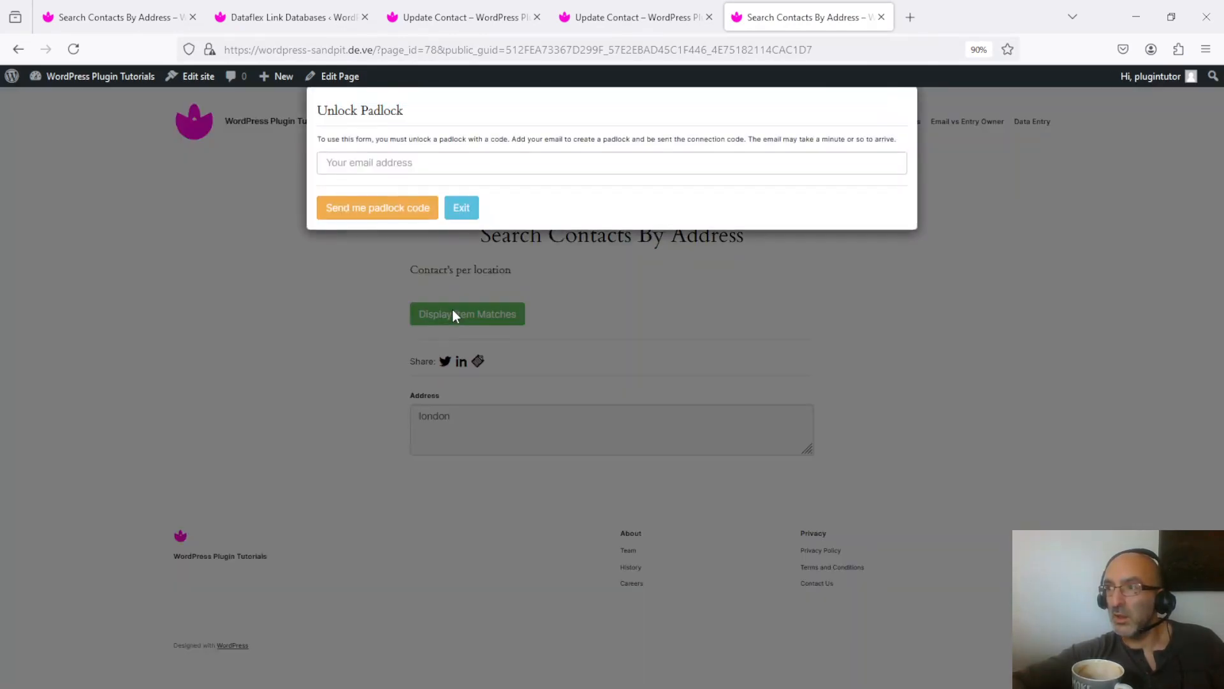
{"action": "left_click", "coordinate": [485, 160]}
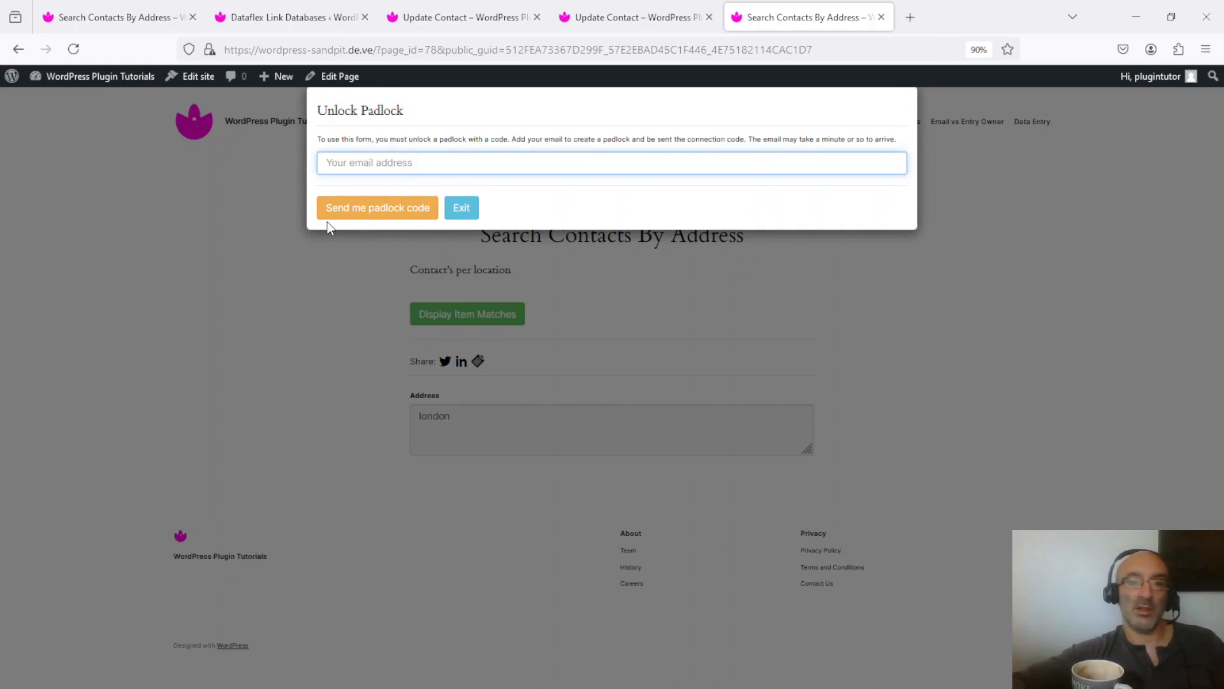
{"action": "left_click", "coordinate": [462, 208]}
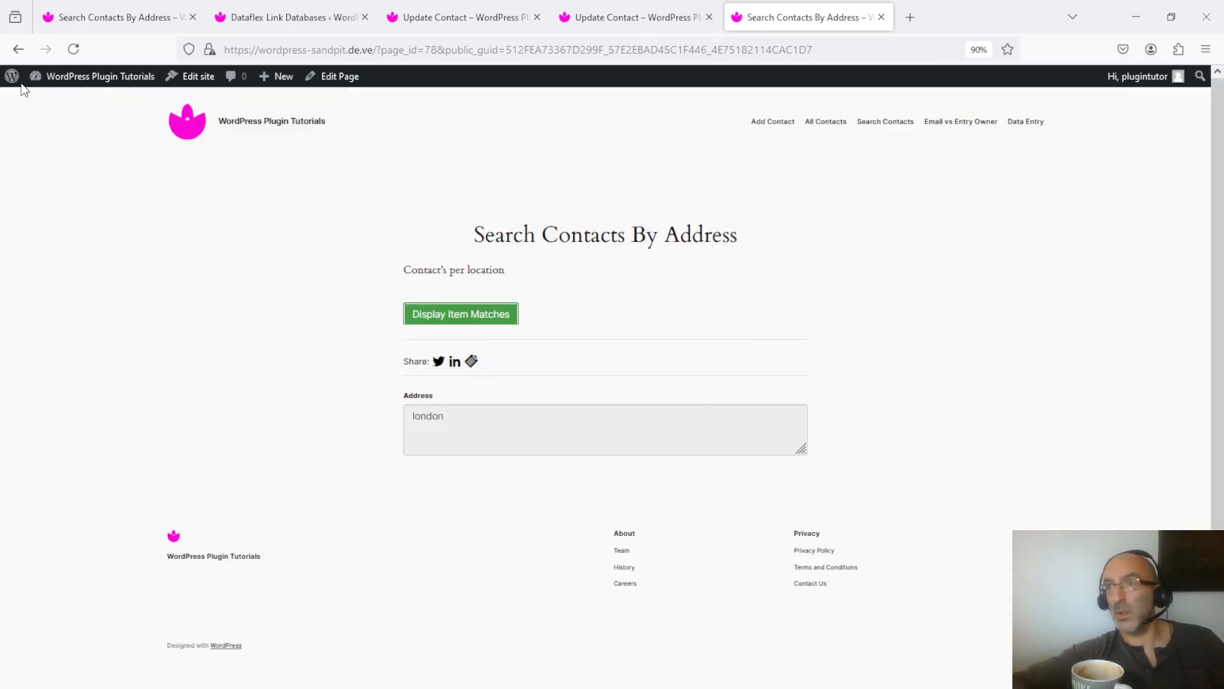
{"action": "left_click", "coordinate": [74, 50]}
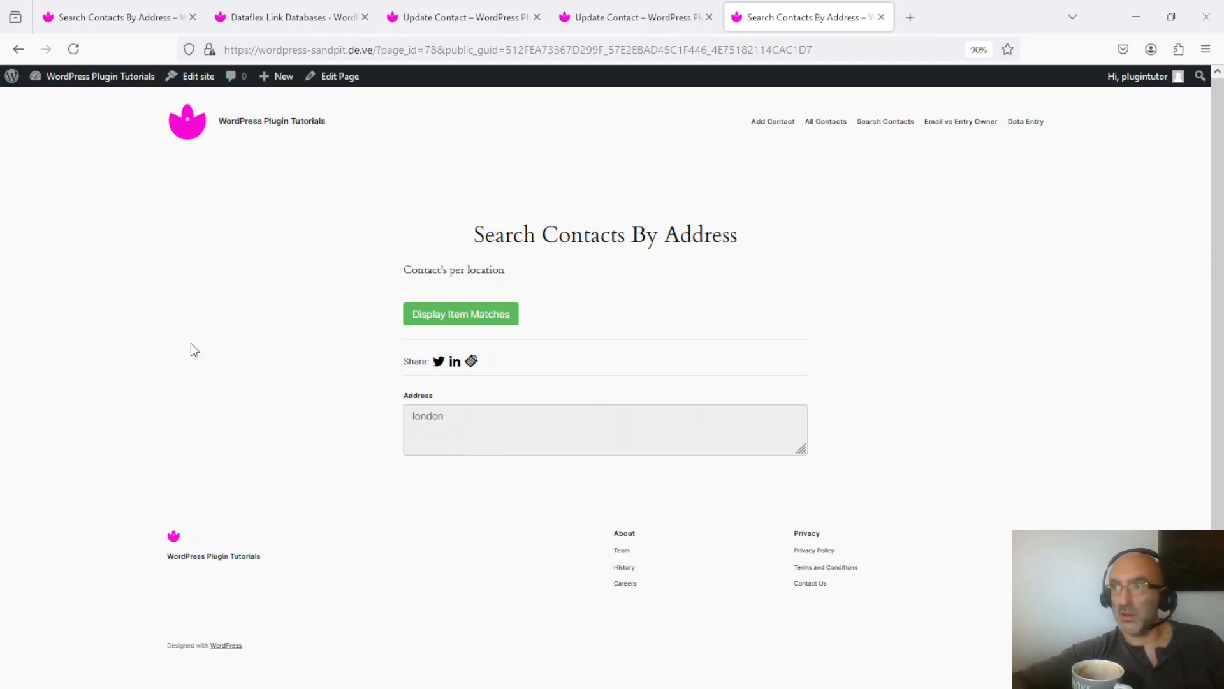
- Open the Access Control section in the database settings of the "Contact's per location" search
{"action": "left_click", "coordinate": [136, 16]}
{"action": "left_click", "coordinate": [290, 17]}
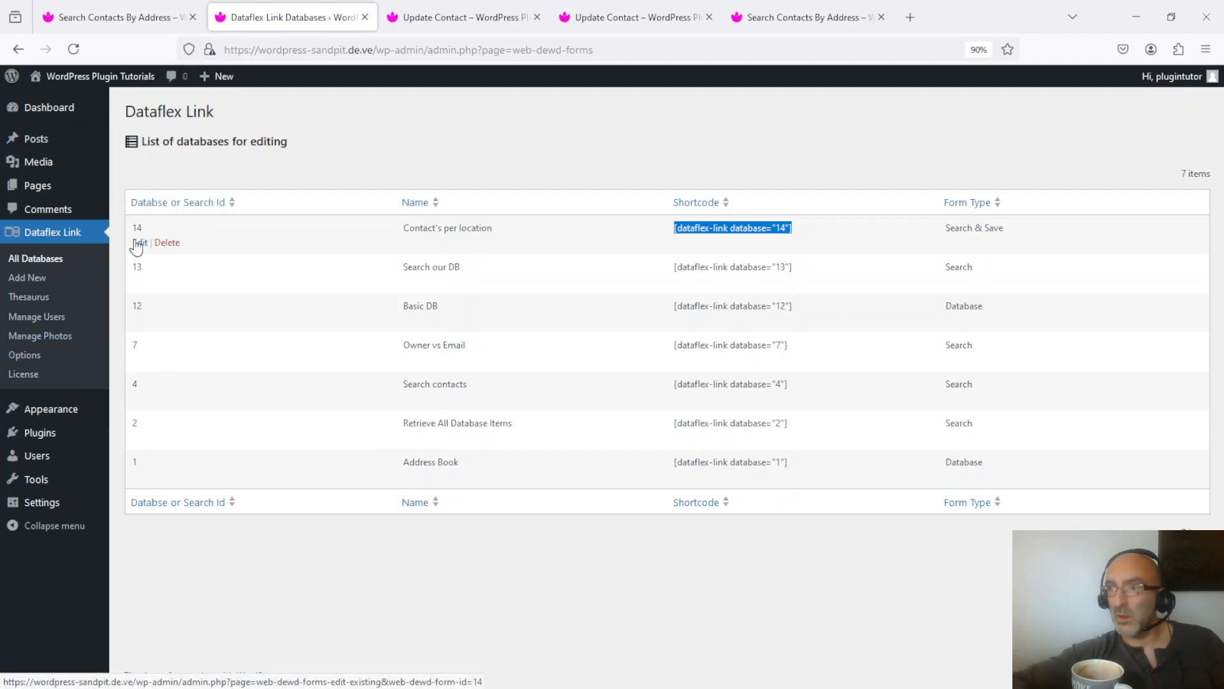
{"action": "left_click", "coordinate": [140, 243]}
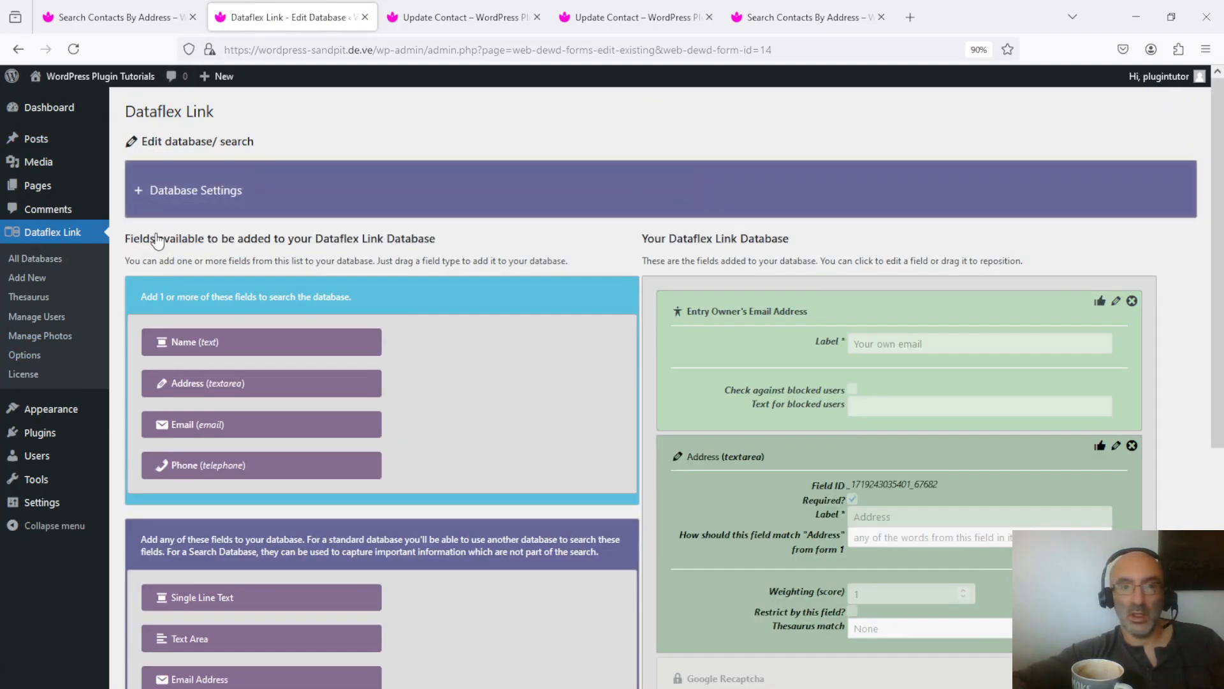
{"action": "left_click", "coordinate": [167, 192]}
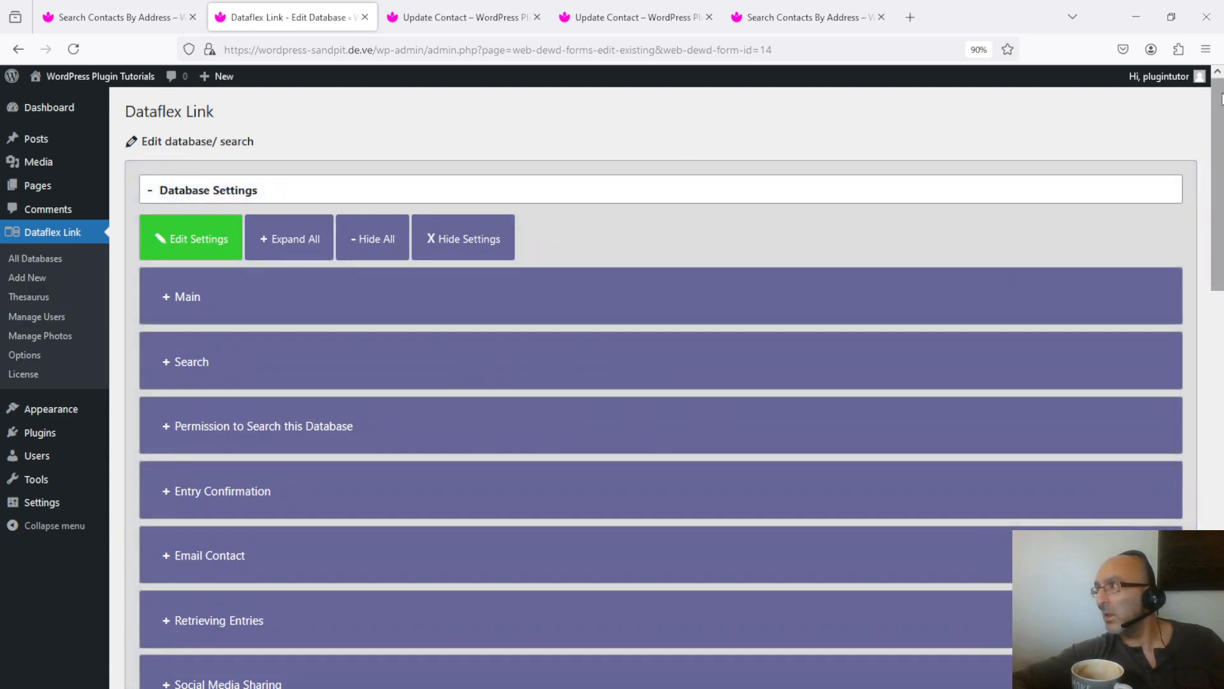
{"action": "left_click_drag", "start_coordinate": [1221, 105], "coordinate": [1221, 277]}
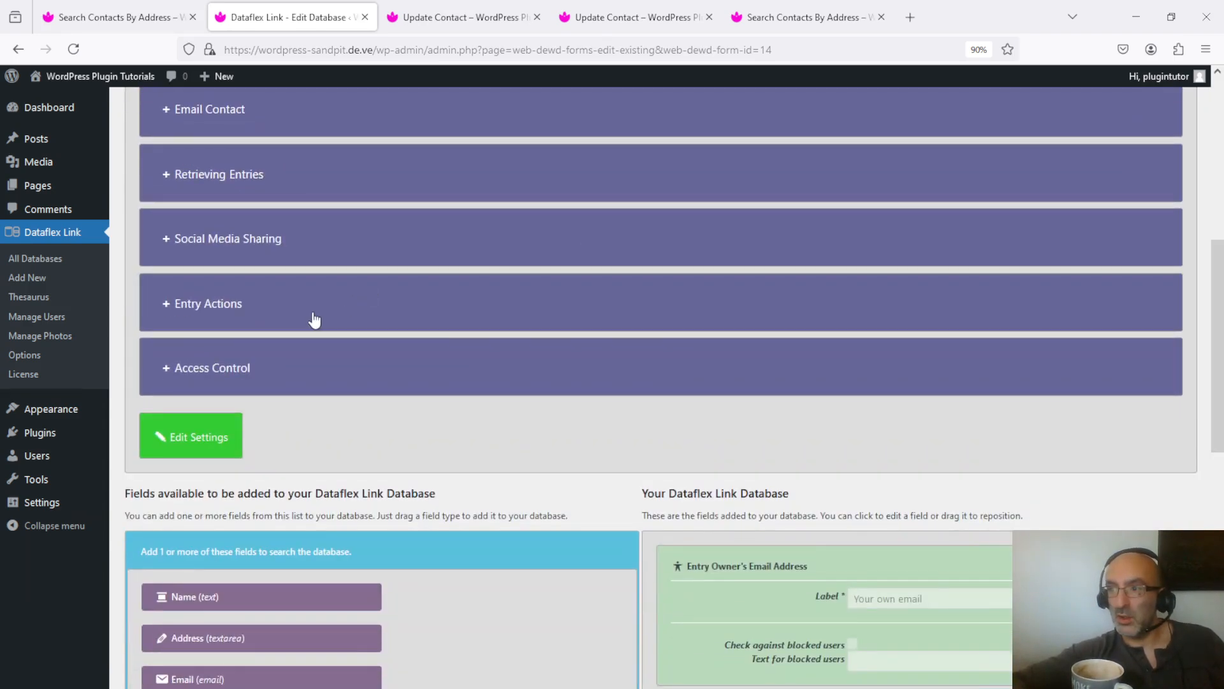
{"action": "left_click", "coordinate": [199, 382]}
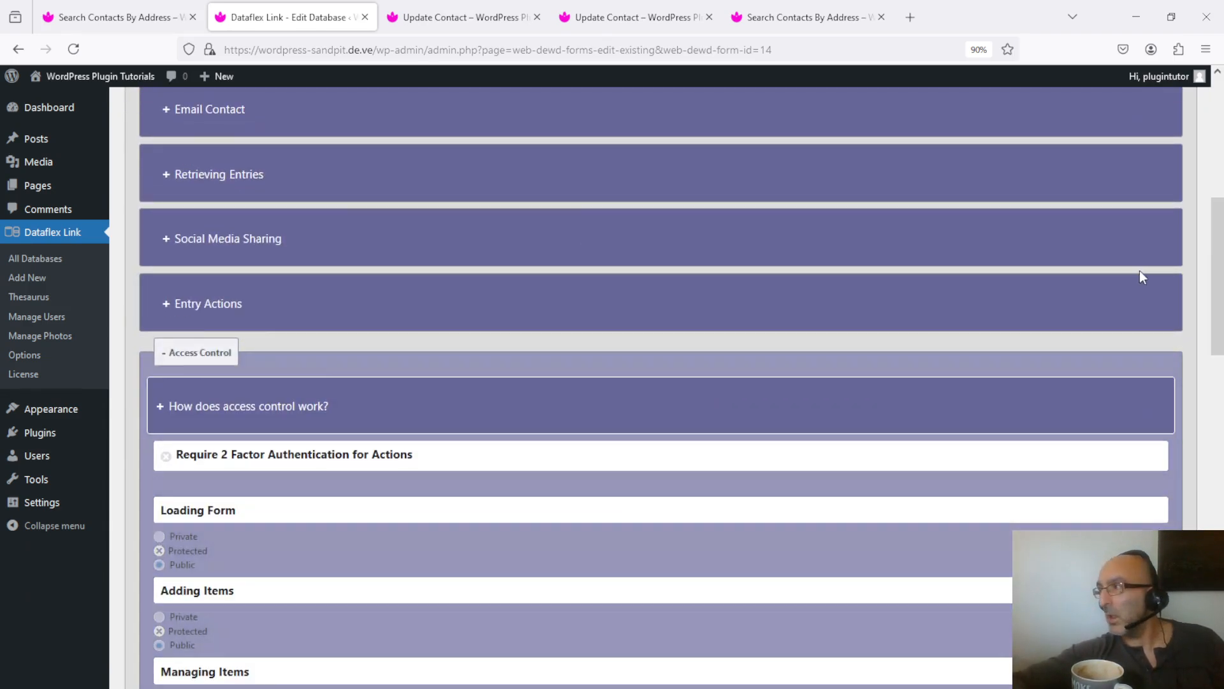
{"action": "left_click_drag", "start_coordinate": [1222, 255], "coordinate": [1222, 352]}
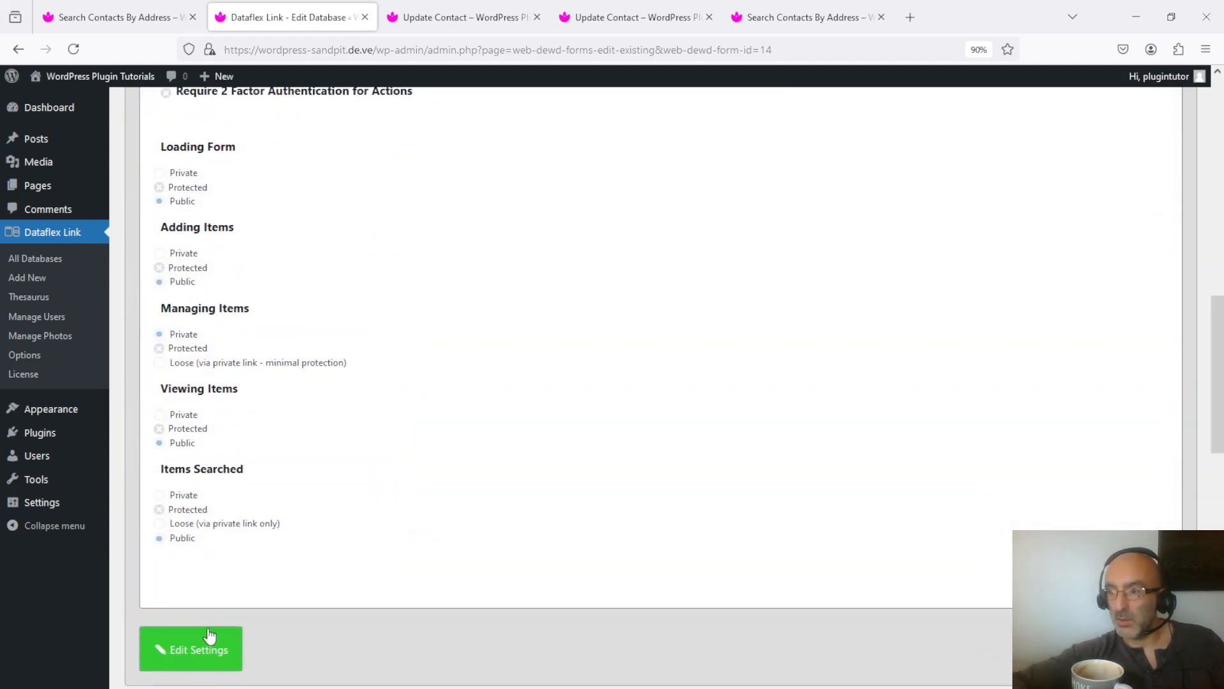
- Set the Loading Form access of the "Contact's per location" search to Private and save the settings
{"action": "left_click", "coordinate": [194, 647]}
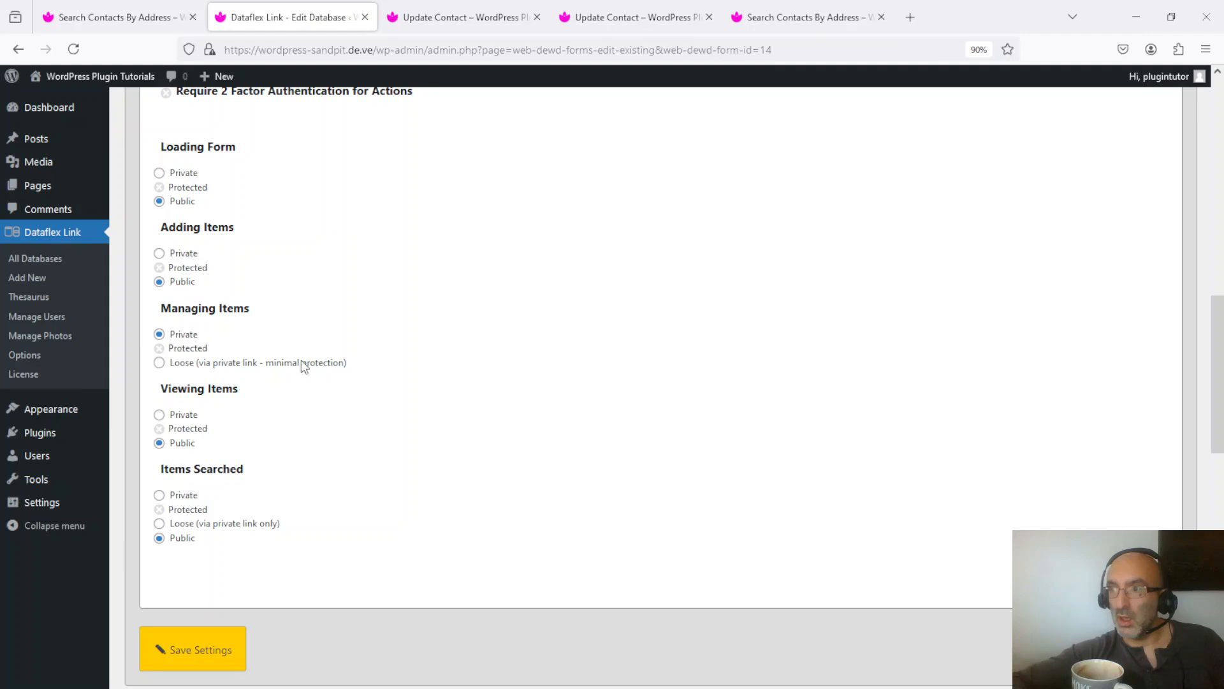
{"action": "left_click", "coordinate": [159, 173]}
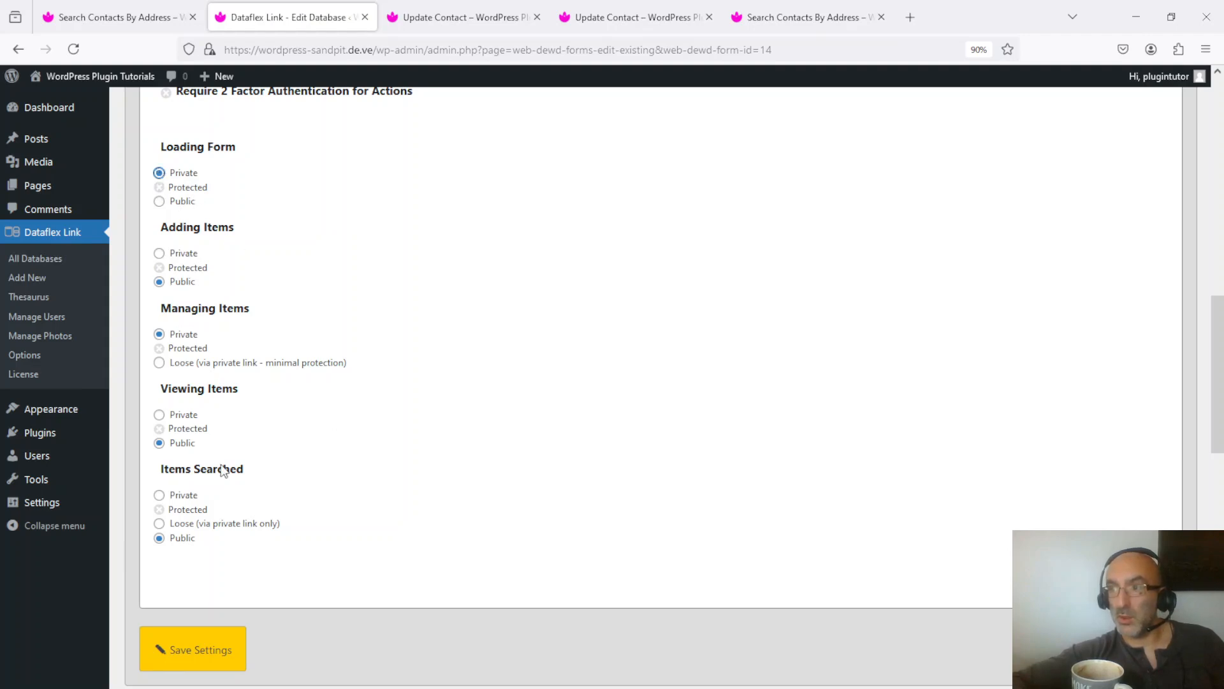
{"action": "left_click", "coordinate": [222, 648]}
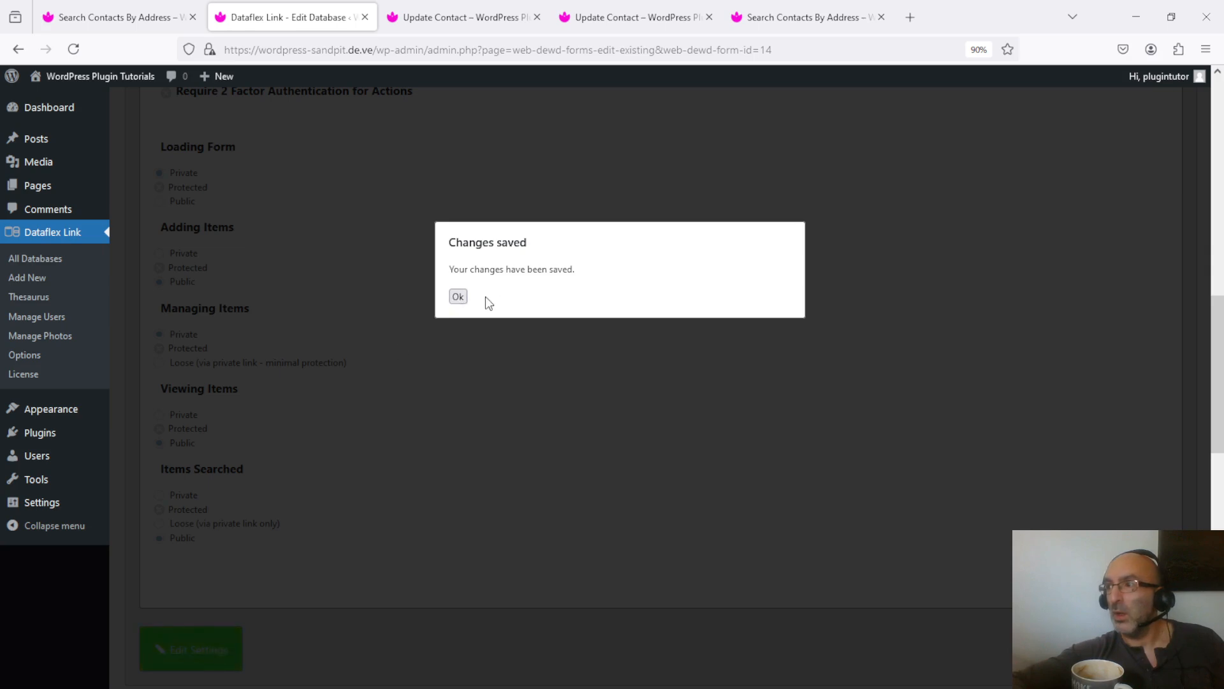
{"action": "left_click", "coordinate": [459, 297]}
- Reload the shared search page and request a padlock code by entering the email address
{"action": "left_click", "coordinate": [826, 12]}
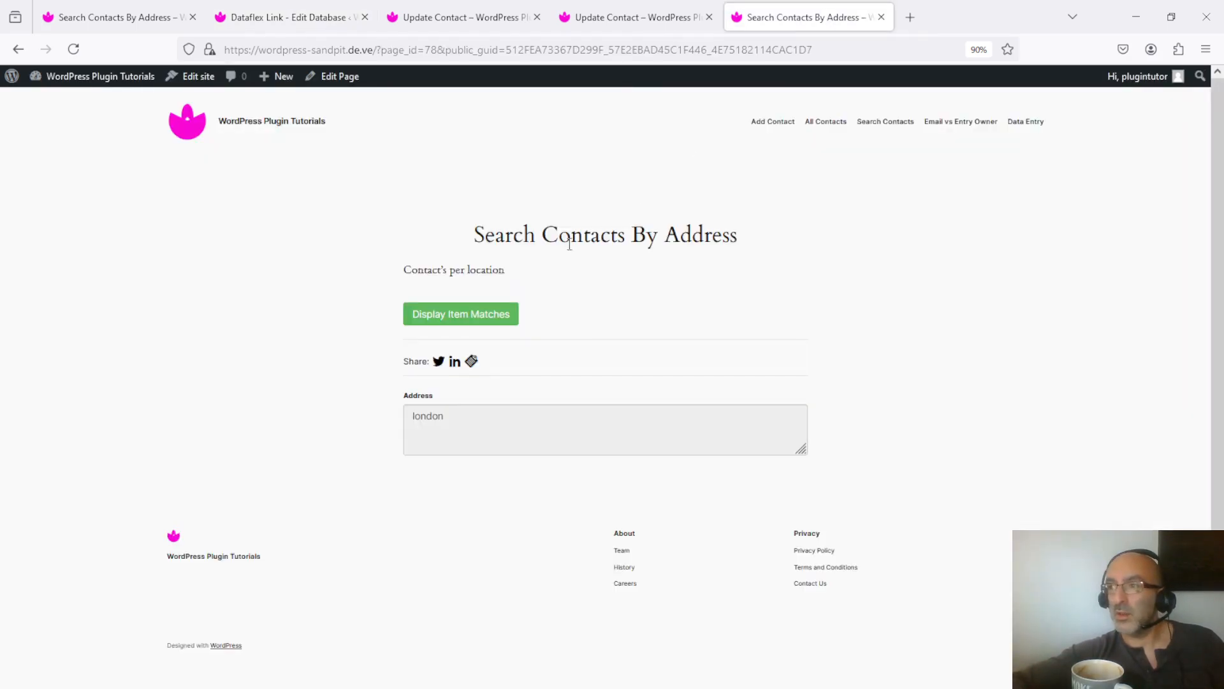
{"action": "left_click", "coordinate": [72, 49]}
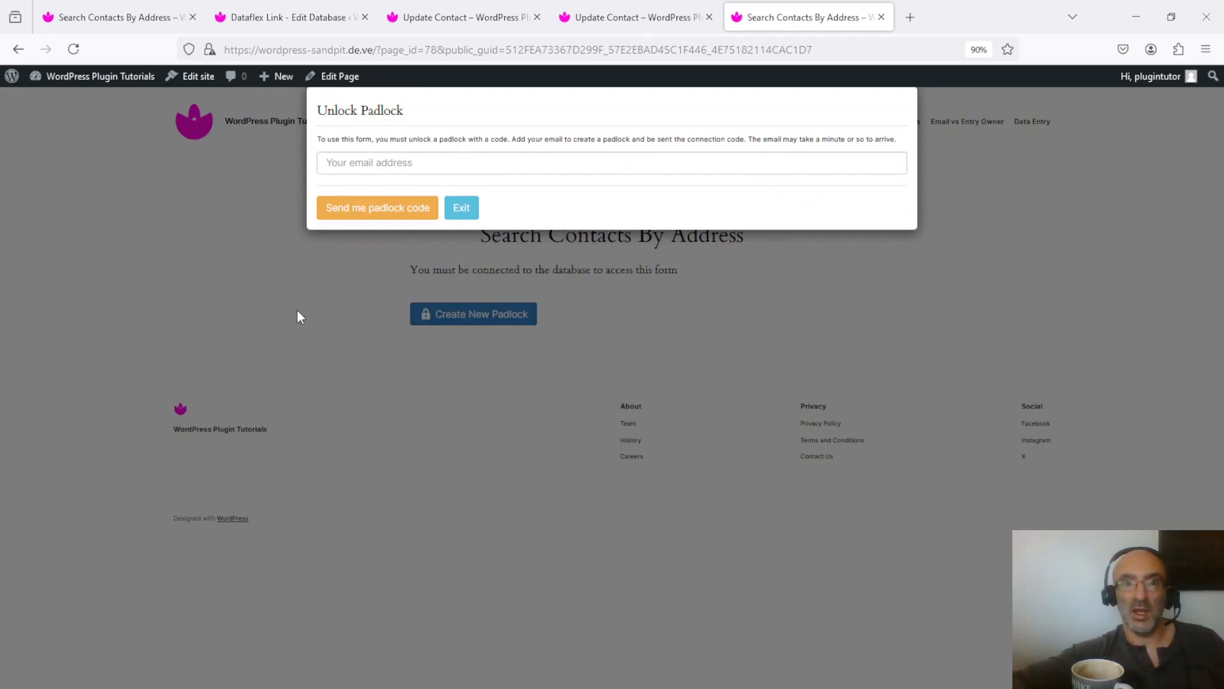
{"action": "left_click", "coordinate": [639, 161]}
{"action": "type", "text": "test@tes.com"}
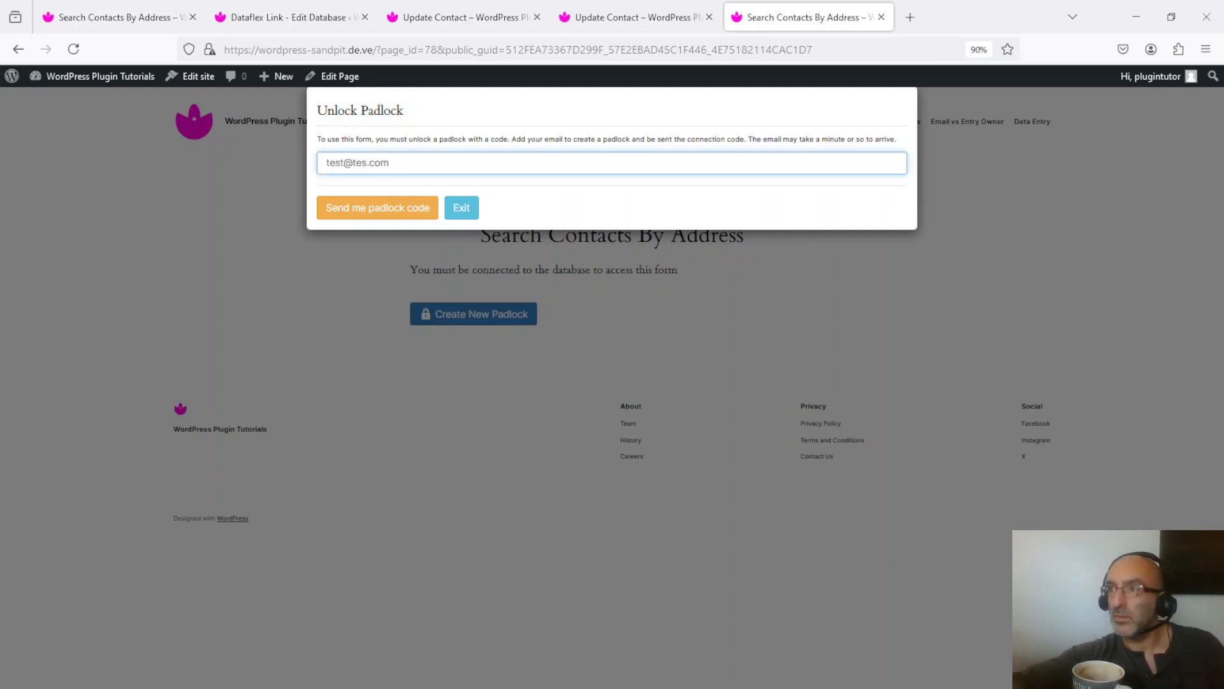
{"action": "type", "text": "t"}
{"action": "left_click", "coordinate": [372, 213]}
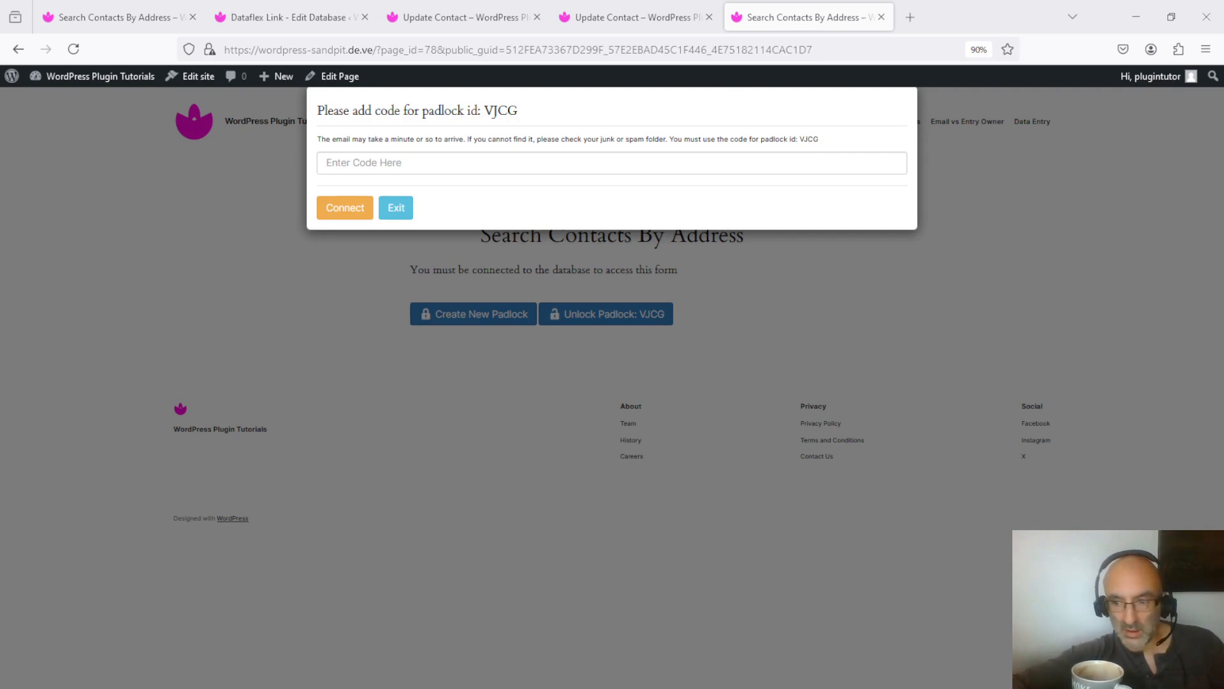
- Paste the padlock code and connect to the database
{"action": "left_click", "coordinate": [419, 159]}
{"action": "left_click", "coordinate": [354, 214]}
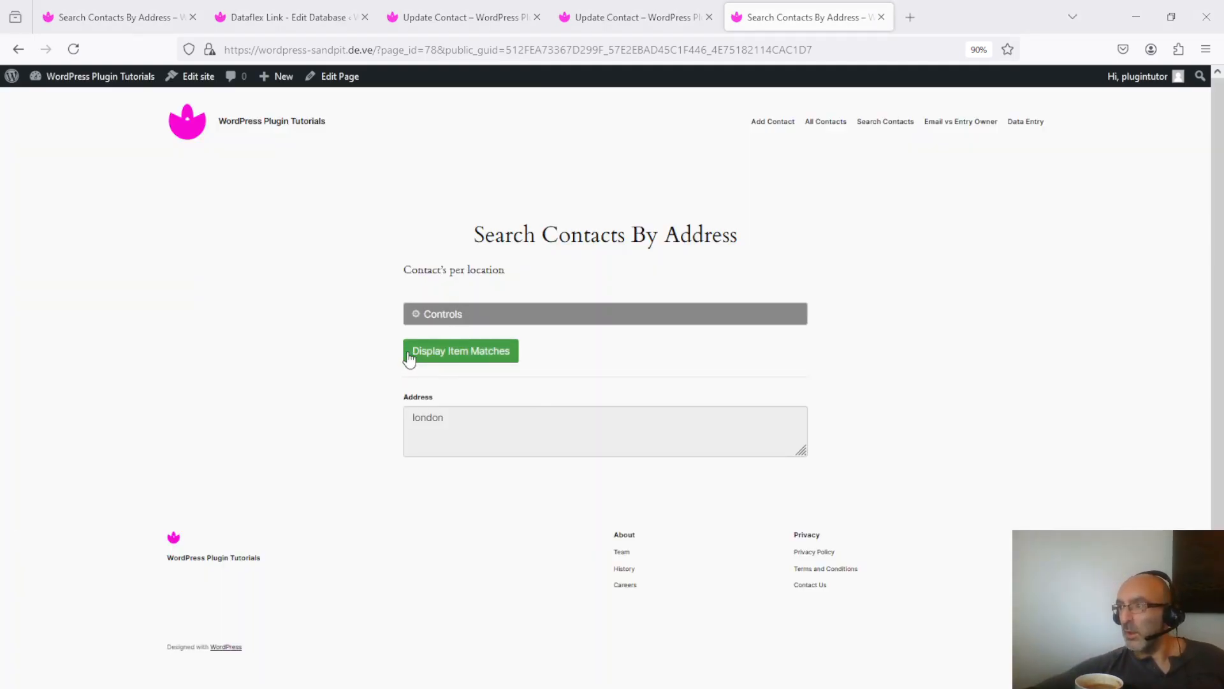
- Display the item matches of the shared "london" search and close the results
{"action": "left_click", "coordinate": [484, 357]}
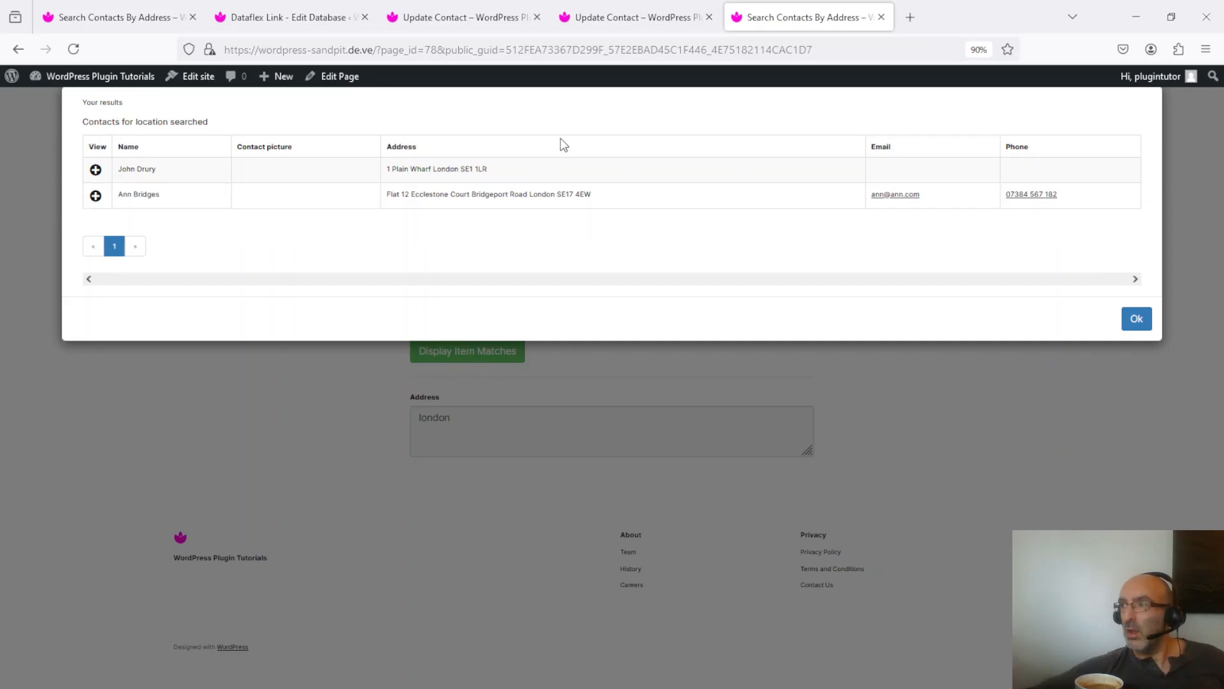
{"action": "key", "text": "Escape"}
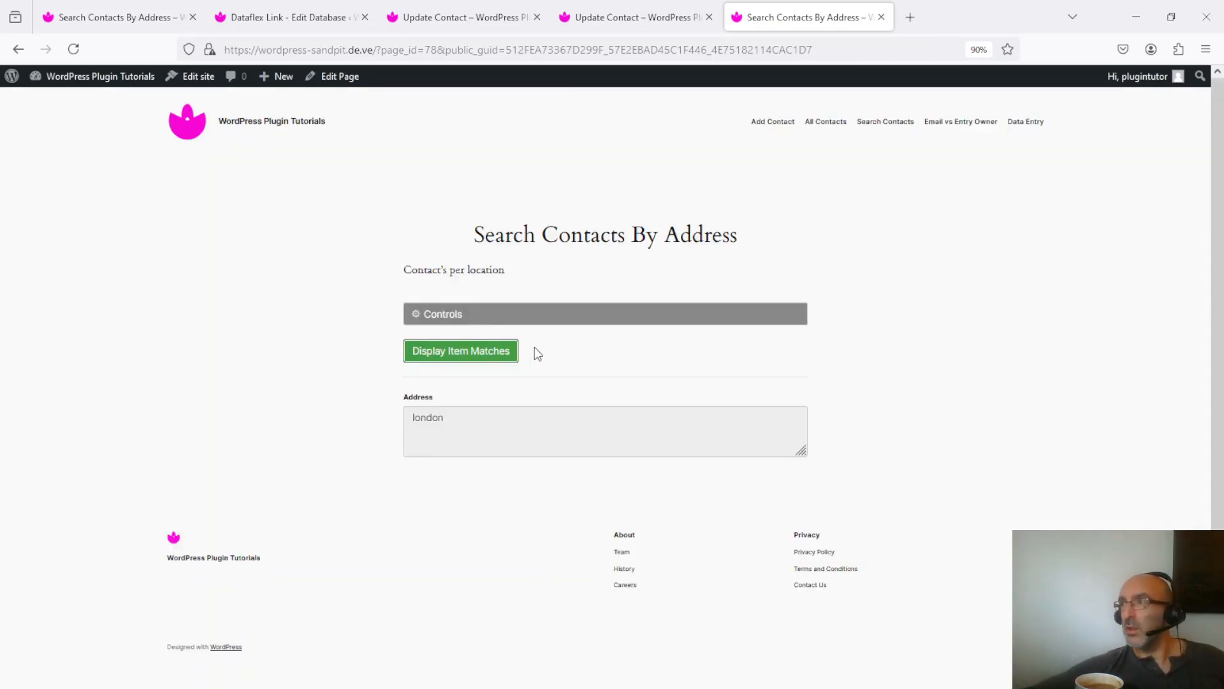
{"action": "left_click", "coordinate": [522, 50]}
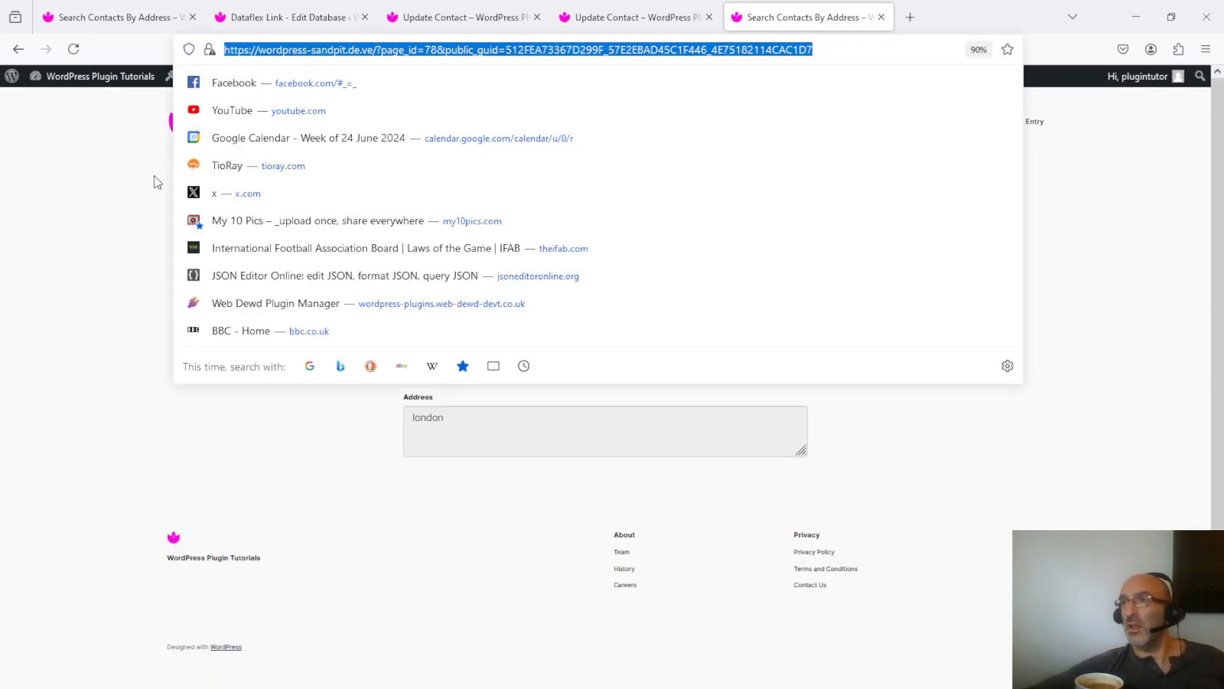
- Update the header navigation by removing Email vs Entry Owner and Data Entry and adding a Search Contacts By Address link
{"action": "left_click", "coordinate": [74, 49]}
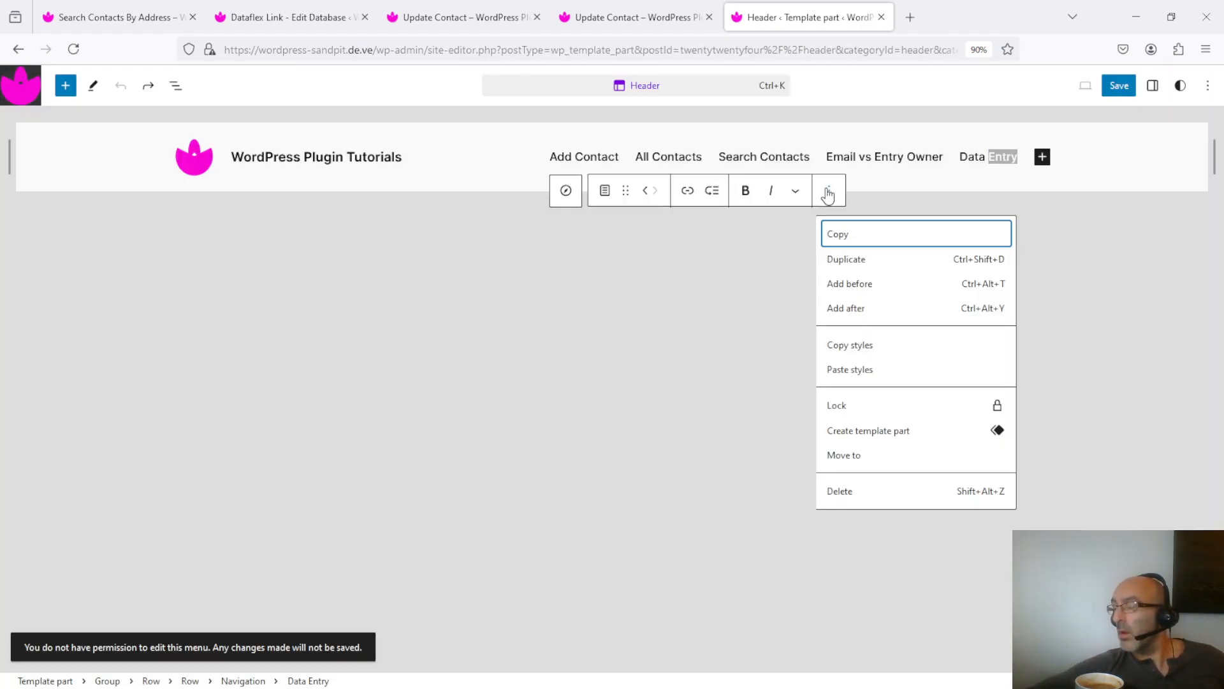
{"action": "left_click", "coordinate": [836, 489]}
{"action": "left_click", "coordinate": [902, 191]}
{"action": "left_click", "coordinate": [943, 489]}
{"action": "left_click", "coordinate": [1041, 156]}
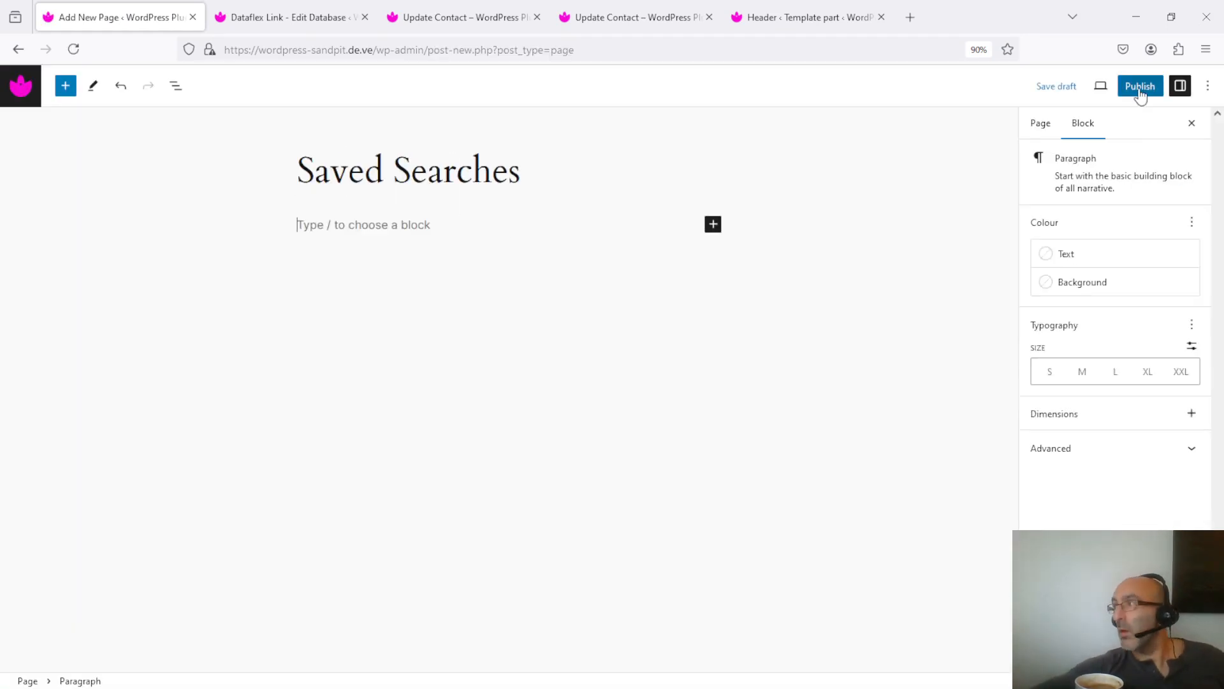
- Add a link to the Saved Searches page after Search Contacts By Address in the header navigation
{"action": "left_click", "coordinate": [809, 17]}
{"action": "left_click", "coordinate": [995, 159]}
{"action": "left_click", "coordinate": [1042, 156]}
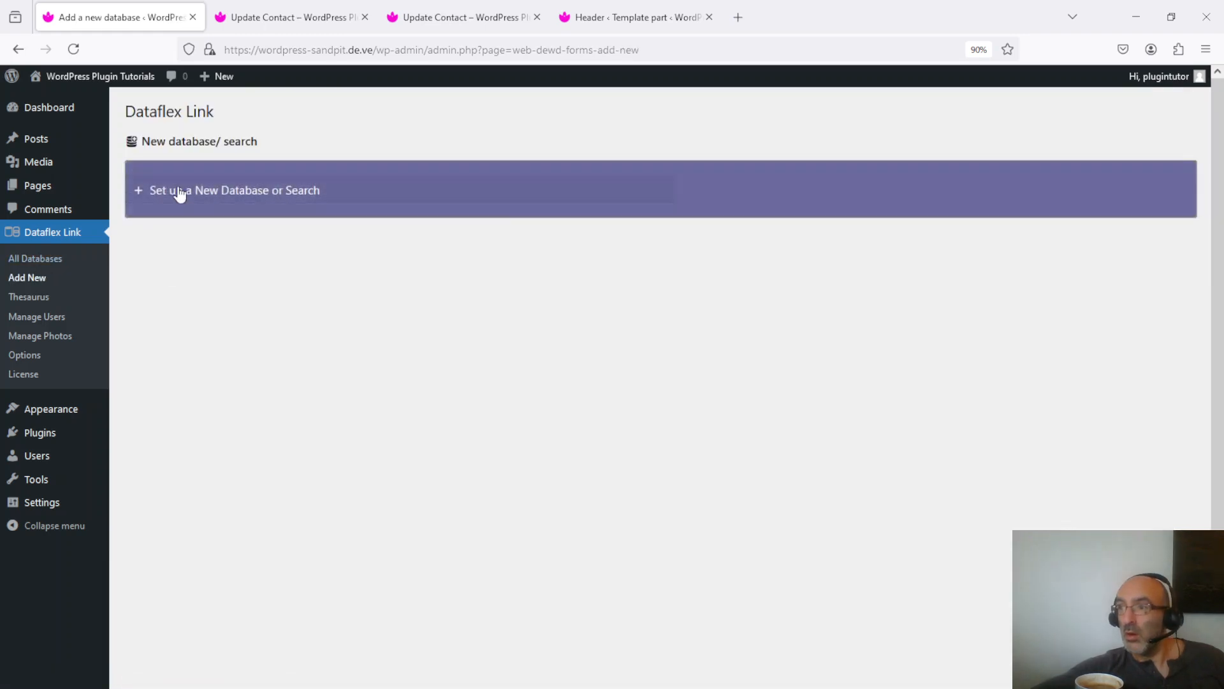
- Start a new Dataflex Link database named "Saved searches" with the database type Search
{"action": "left_click", "coordinate": [180, 192]}
{"action": "left_click", "coordinate": [181, 240]}
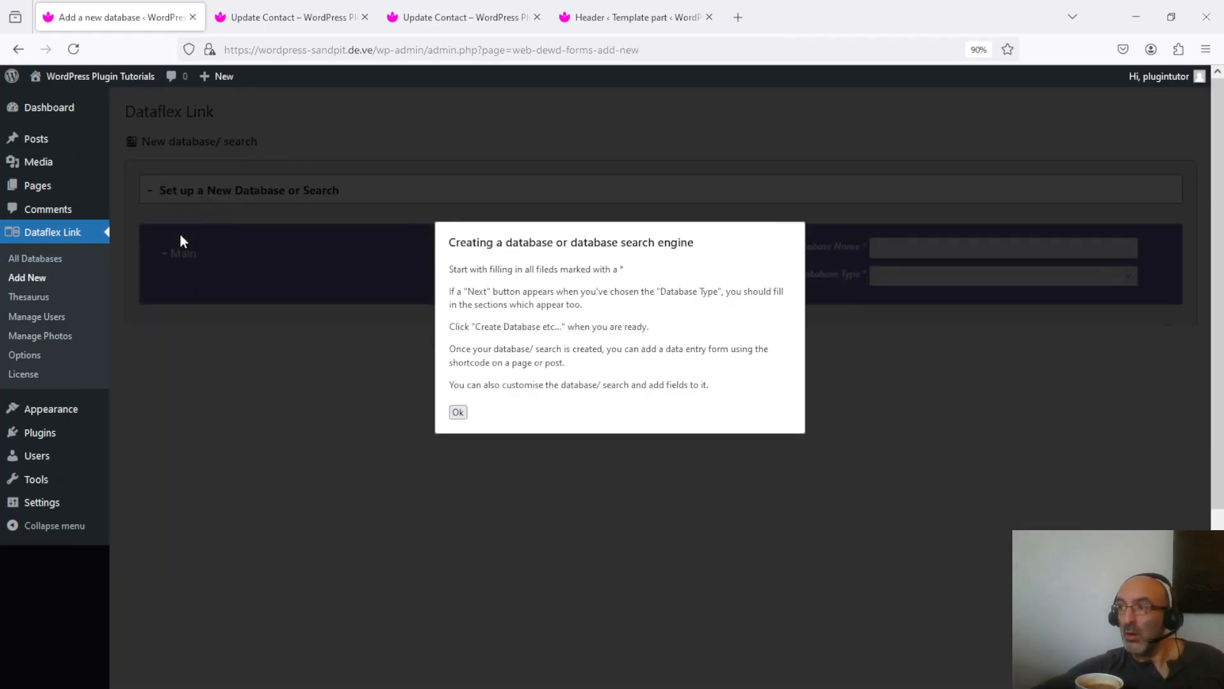
{"action": "left_click", "coordinate": [458, 412]}
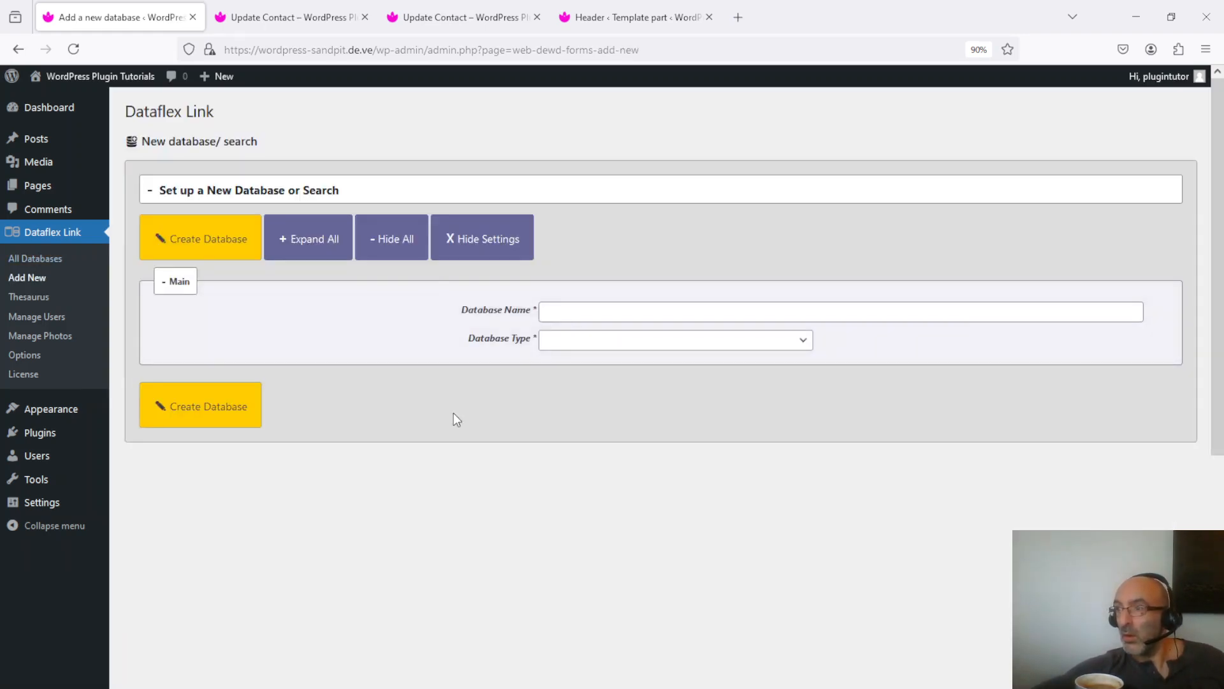
{"action": "left_click", "coordinate": [595, 312]}
{"action": "type", "text": "Saved searches"}
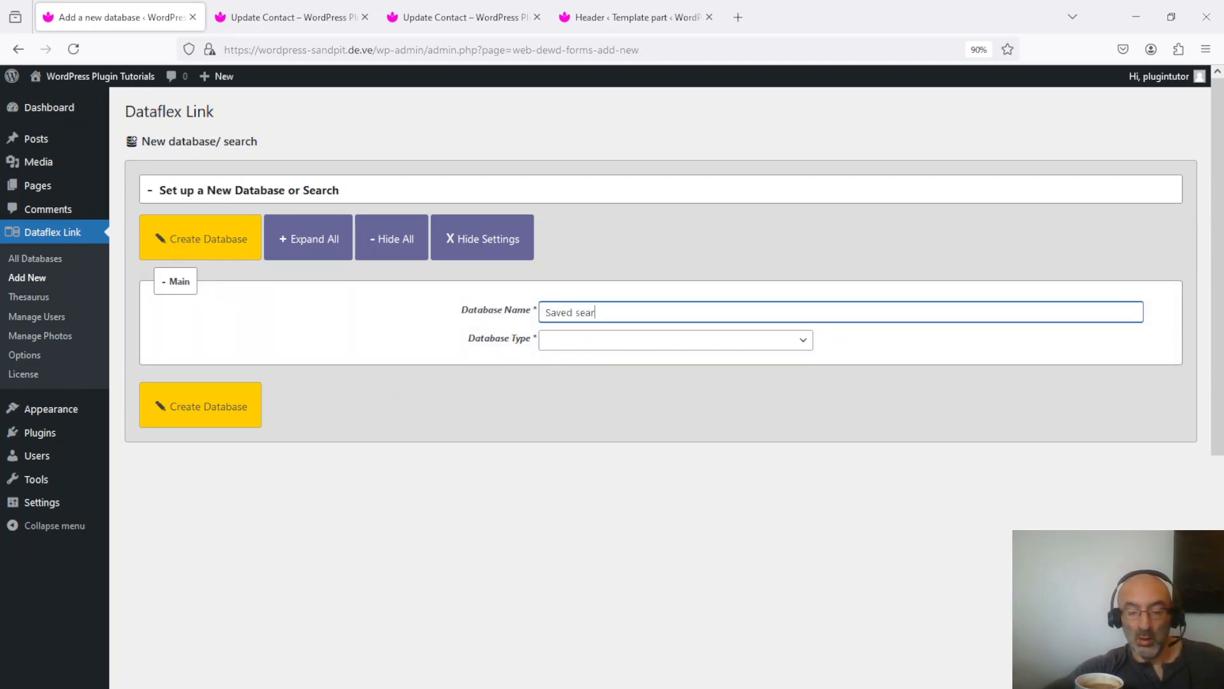
{"action": "left_click", "coordinate": [616, 341]}
{"action": "left_click", "coordinate": [642, 403]}
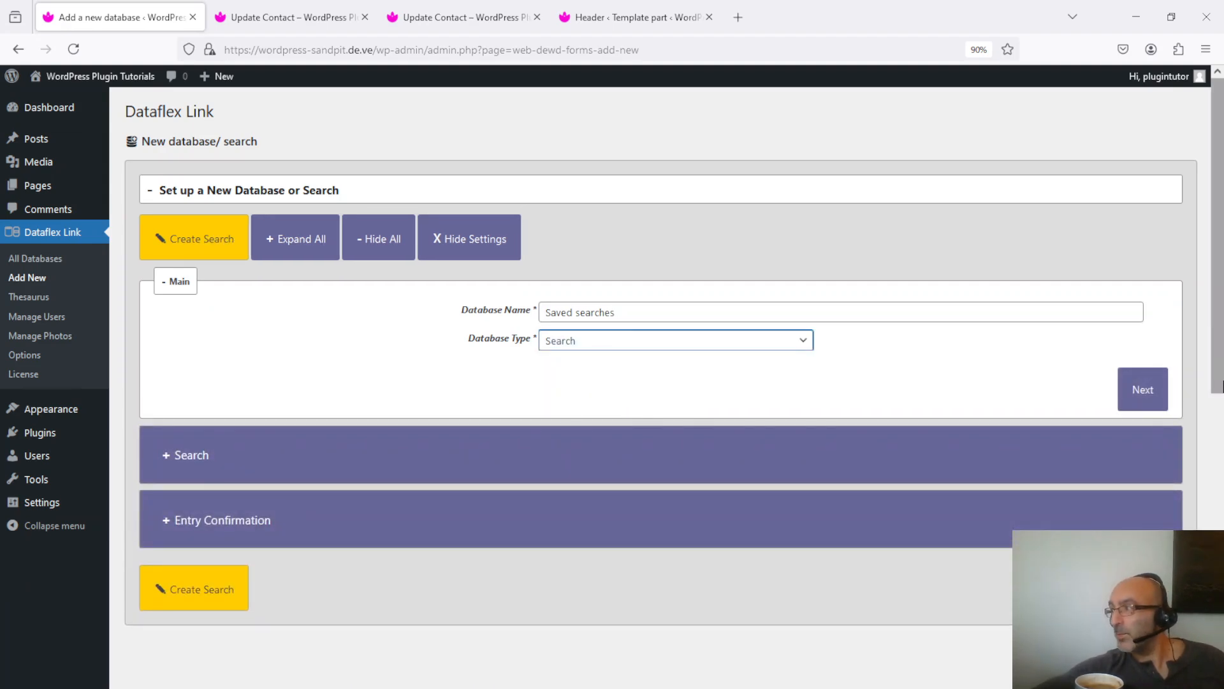
- Make it search database 14 (Contact's per location), with results title "Saved searches", no-results title "No saved searches match your query" and minimum score 0
{"action": "left_click", "coordinate": [1143, 396]}
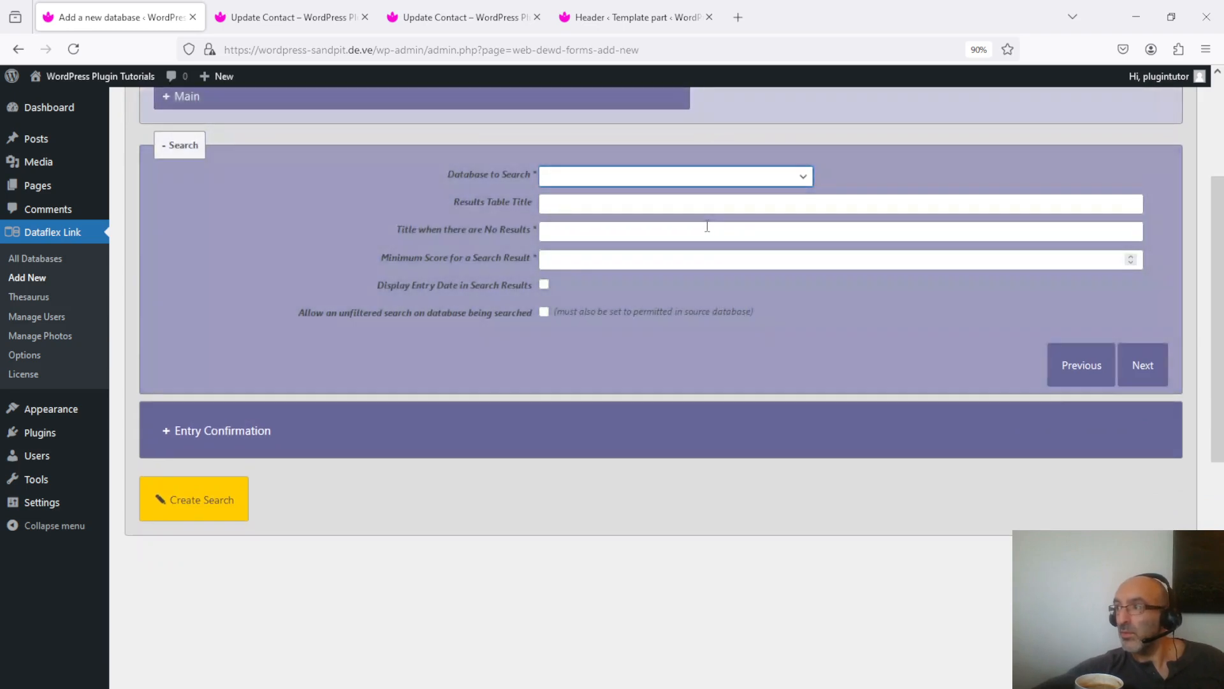
{"action": "left_click", "coordinate": [660, 179]}
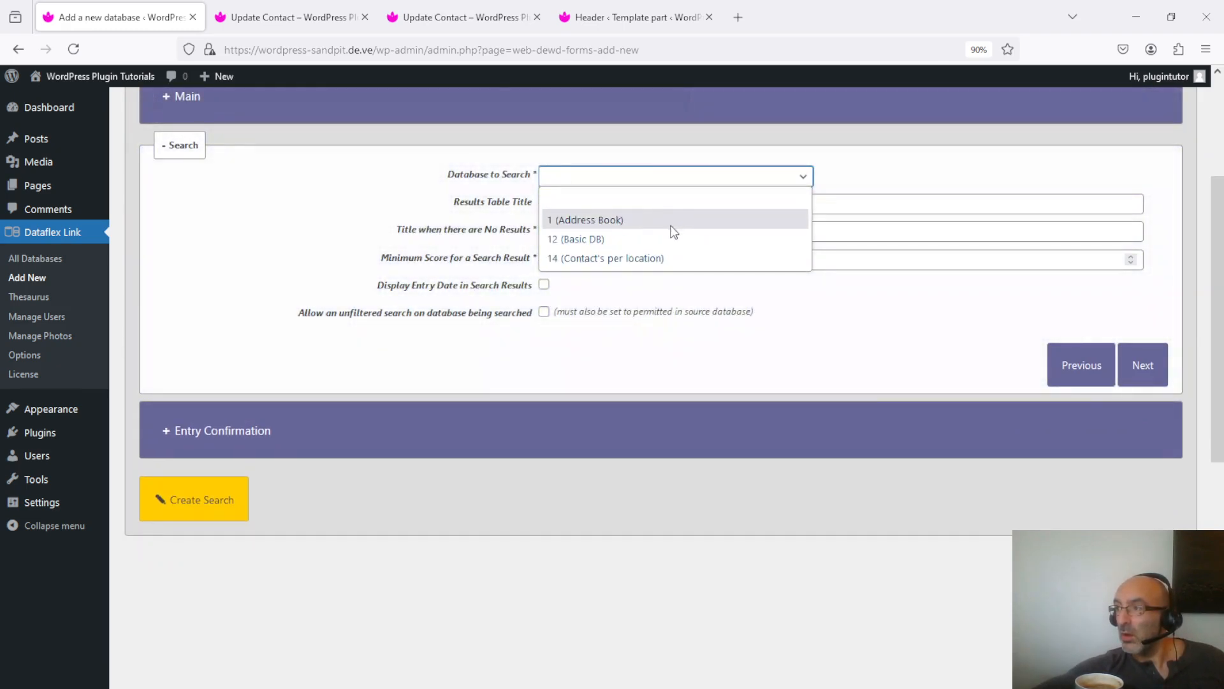
{"action": "left_click", "coordinate": [688, 258]}
{"action": "left_click", "coordinate": [656, 203]}
{"action": "type", "text": "Saved searches"}
{"action": "left_click", "coordinate": [682, 228]}
{"action": "type", "text": "No saved searches match your query"}
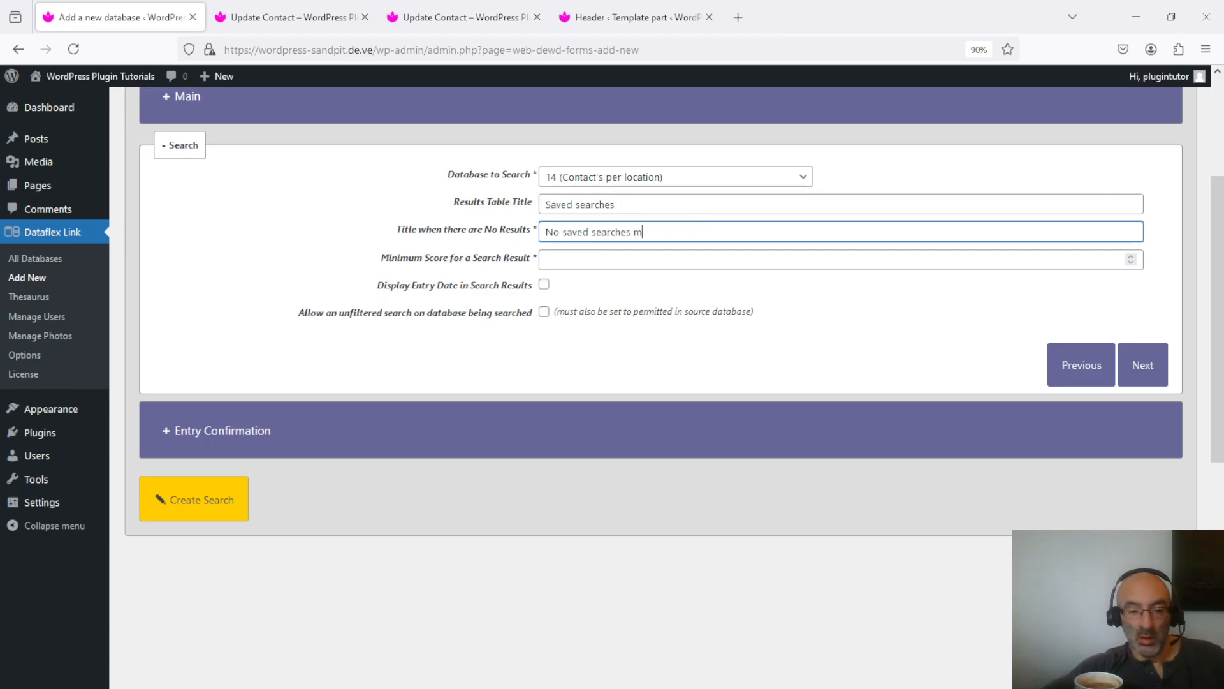
{"action": "key", "text": "Tab"}
{"action": "type", "text": "0"}
- Set the entry confirmation message to "Search results", create the search and dismiss the notice
{"action": "left_click", "coordinate": [510, 431]}
{"action": "left_click", "coordinate": [776, 260]}
{"action": "key", "text": "ctrl+a"}
{"action": "type", "text": "Search results"}
{"action": "left_click", "coordinate": [185, 501]}
{"action": "left_click", "coordinate": [459, 411]}
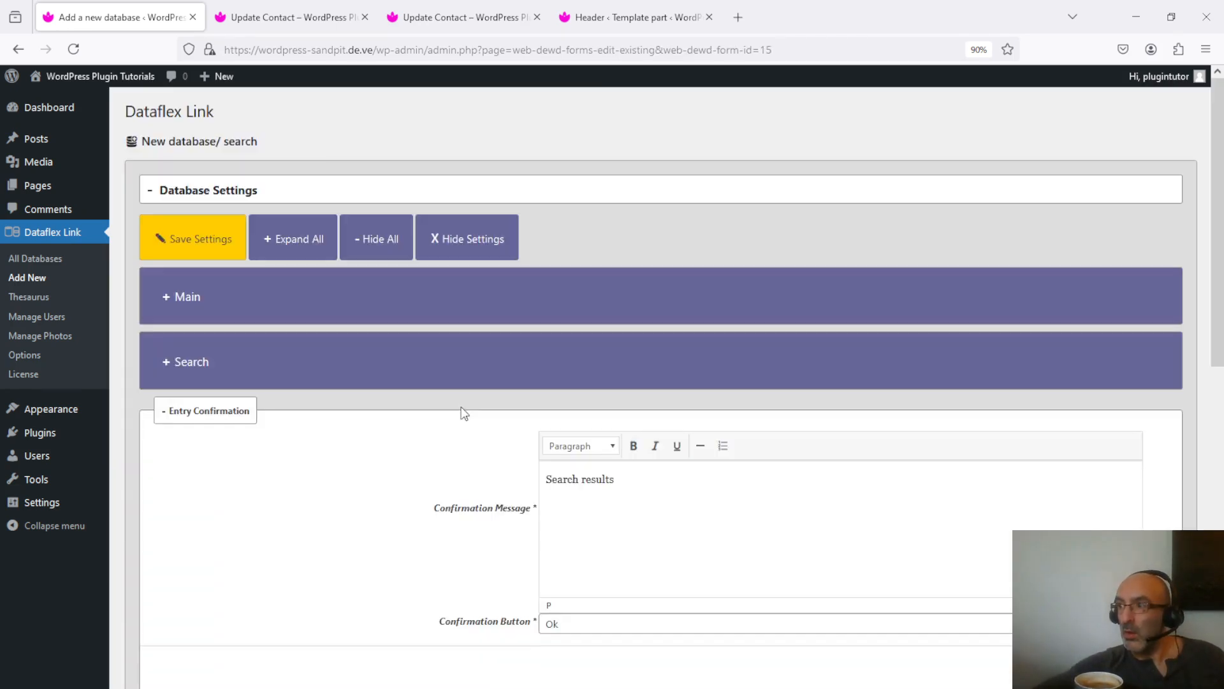
- Copy the new search's database shortcode and open the Saved Searches page for editing
{"action": "left_click", "coordinate": [328, 298]}
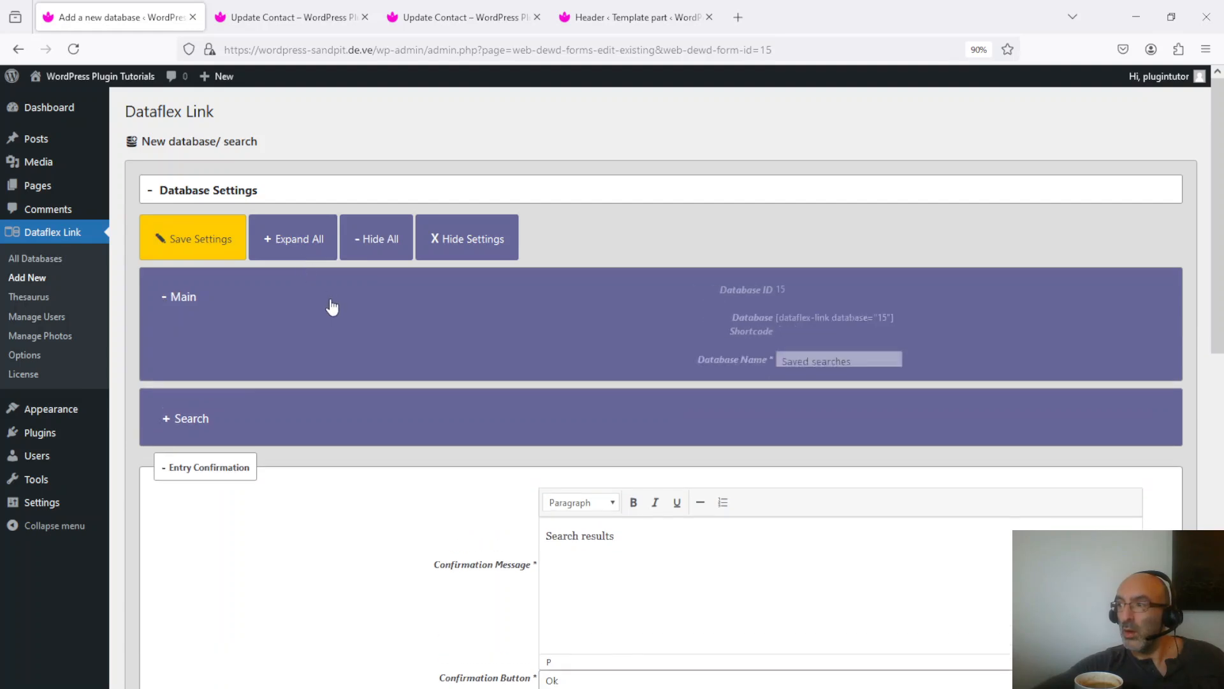
{"action": "left_click_drag", "start_coordinate": [657, 338], "coordinate": [539, 344]}
{"action": "key", "text": "ctrl+c"}
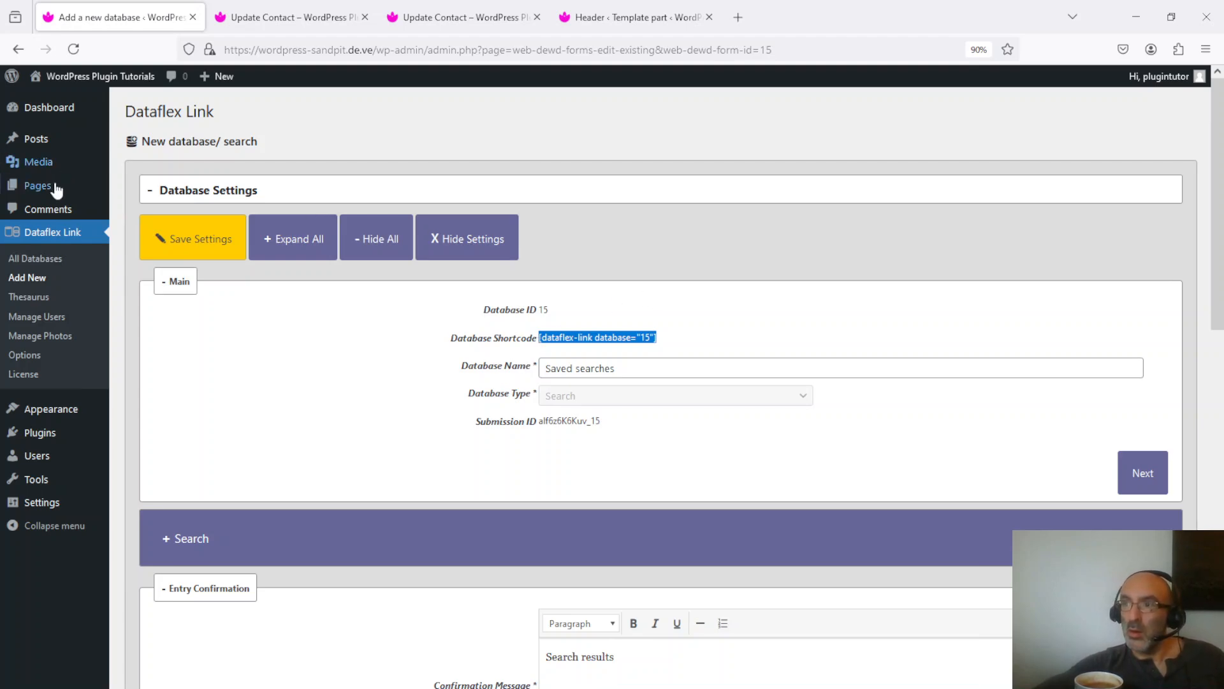
{"action": "mouse_move", "coordinate": [43, 196]}
{"action": "left_click", "coordinate": [138, 186]}
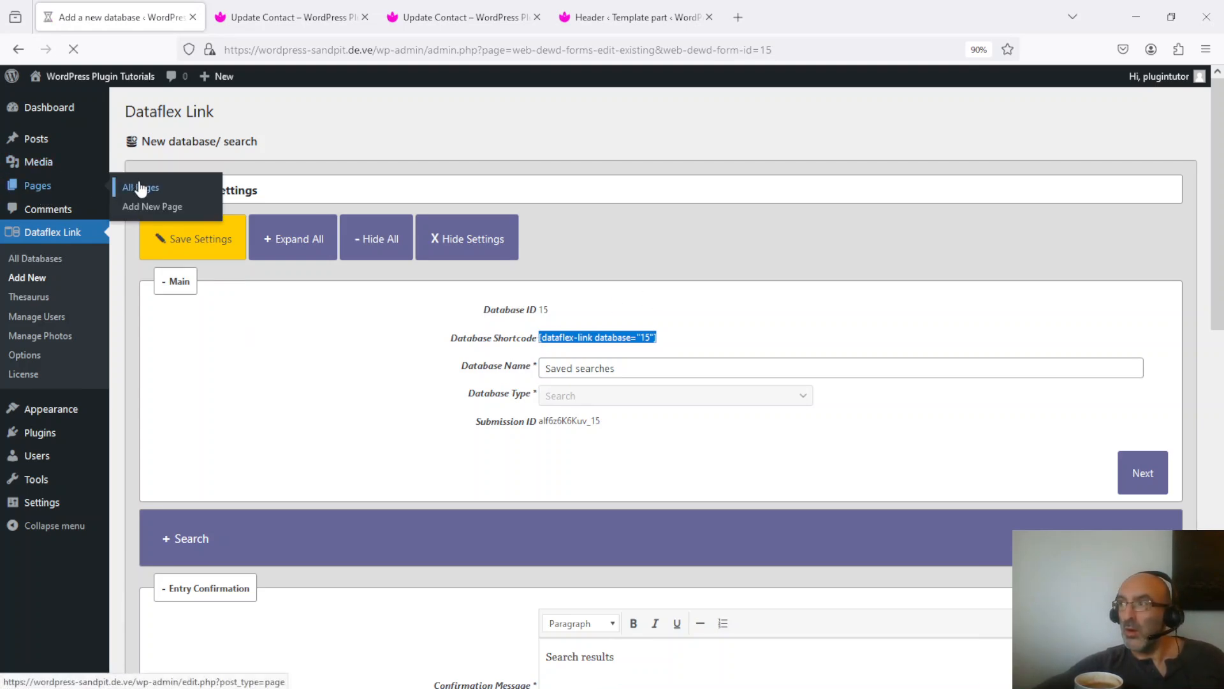
{"action": "left_click", "coordinate": [162, 437]}
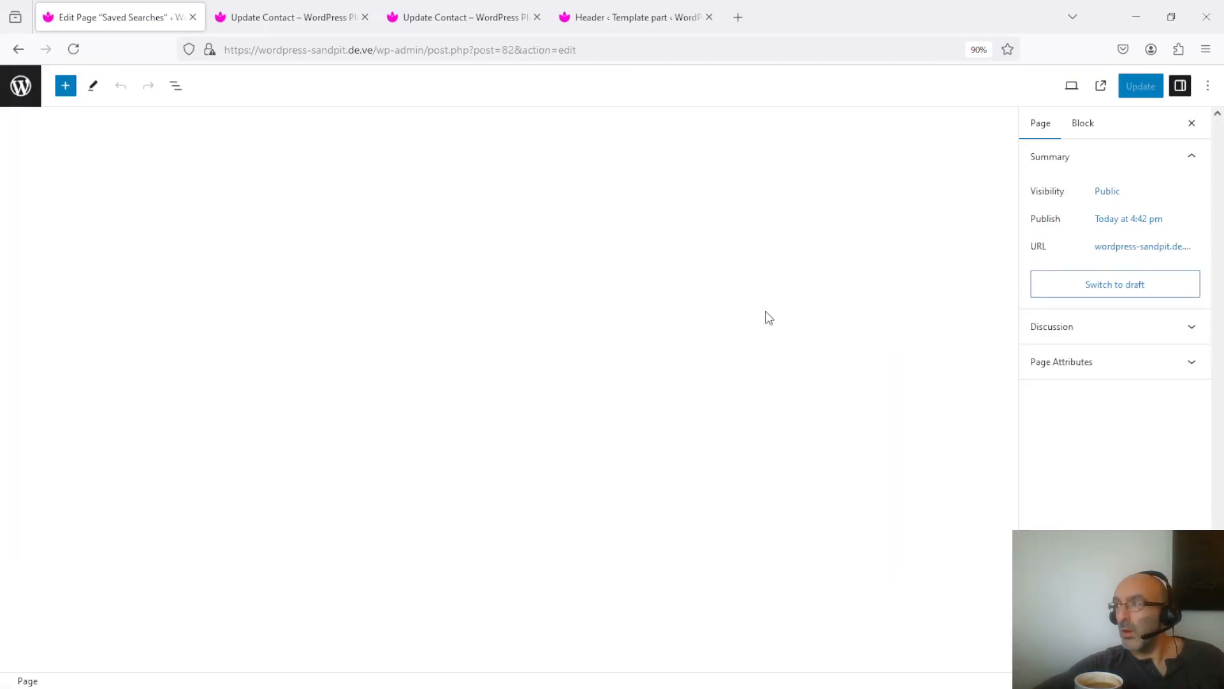
- Insert a Shortcode block containing only [dataflex-link database="15"] on the Saved Searches page, without blank lines
{"action": "left_click", "coordinate": [714, 225]}
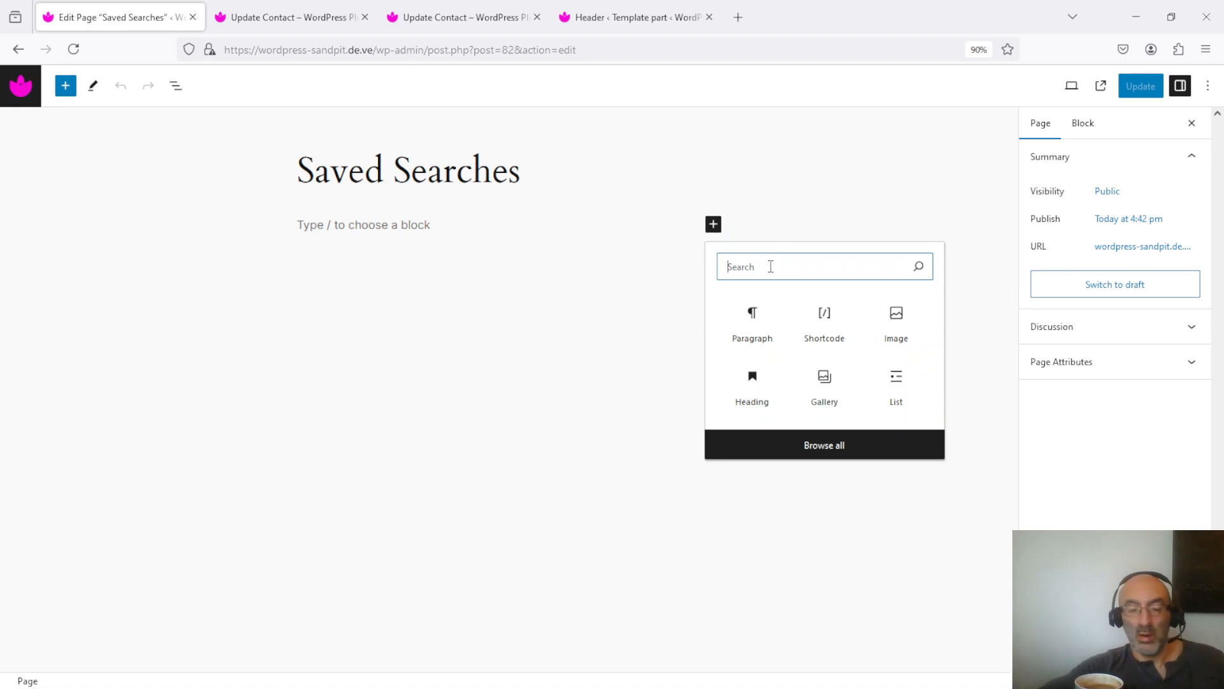
{"action": "type", "text": "shor"}
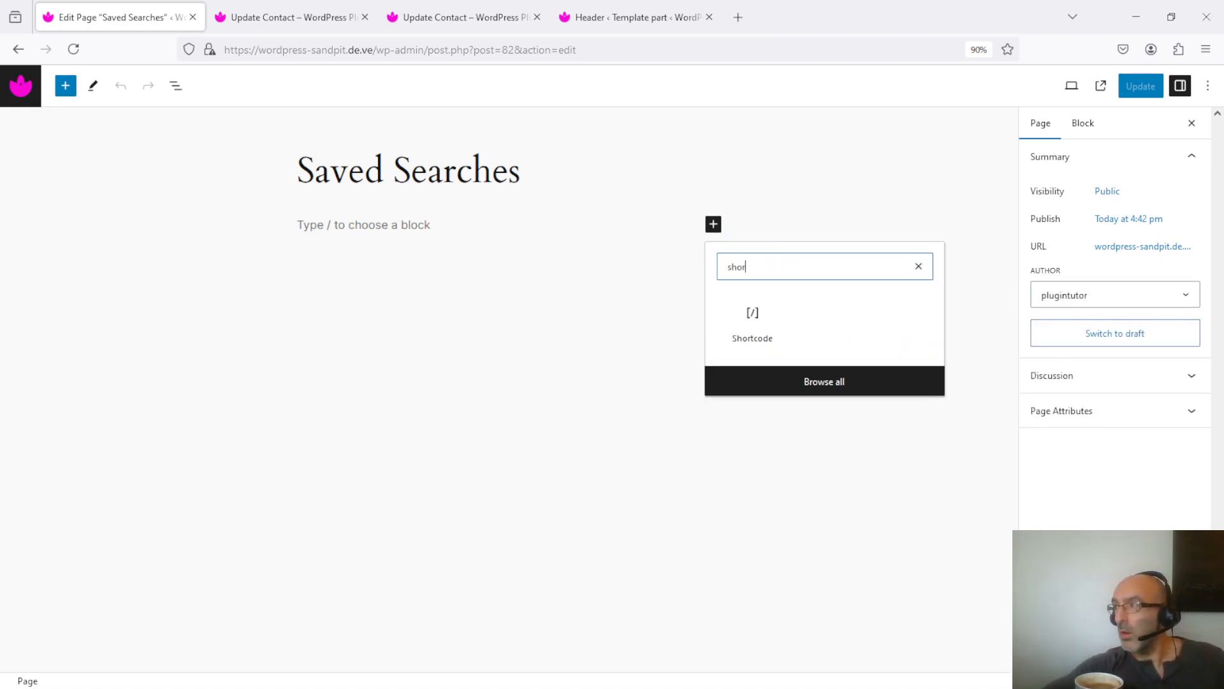
{"action": "left_click", "coordinate": [756, 316]}
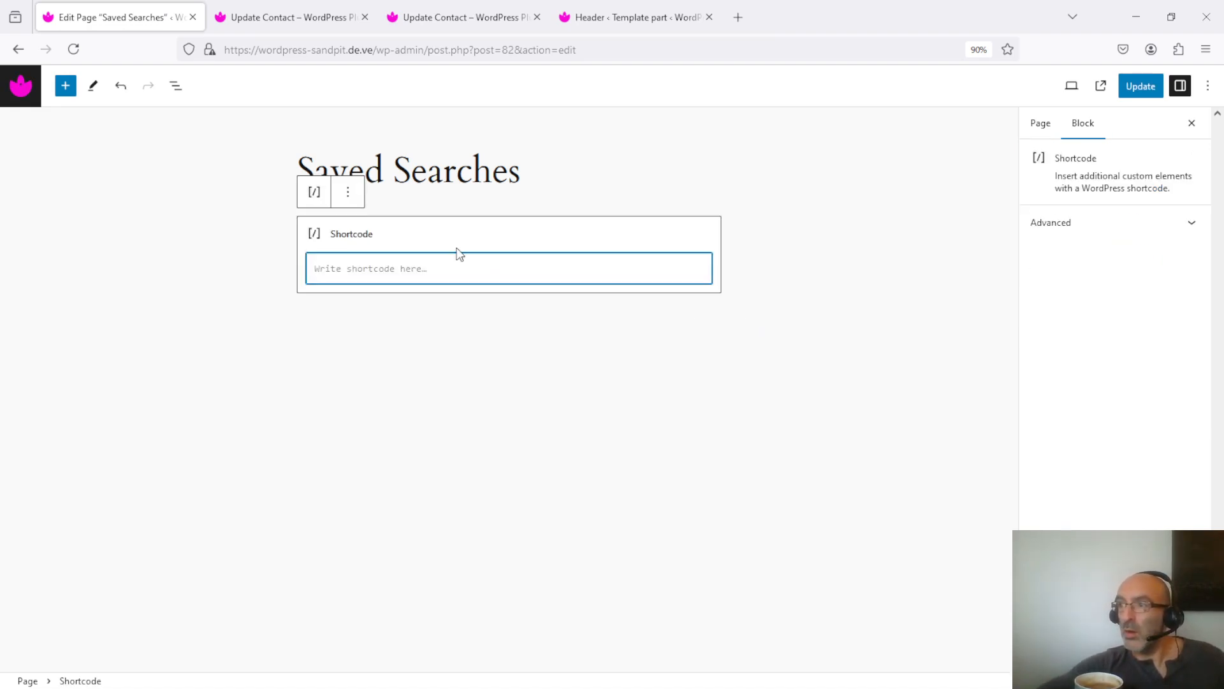
{"action": "key", "text": "ctrl+v"}
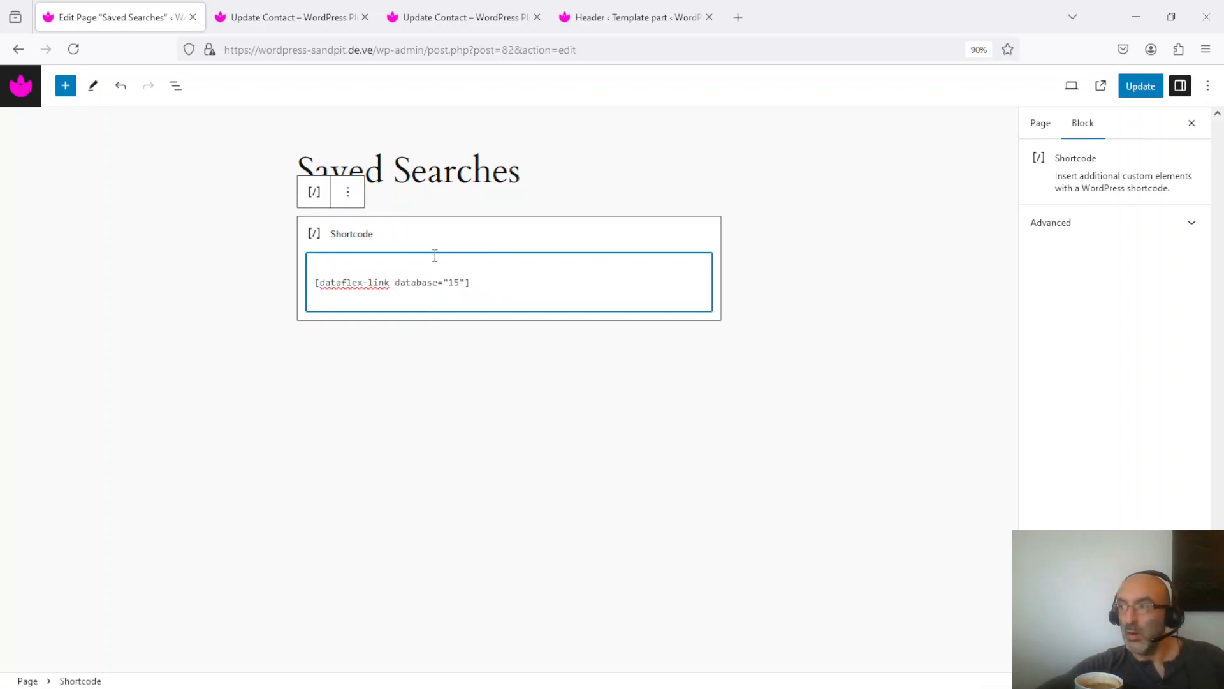
{"action": "key", "text": "BackSpace"}
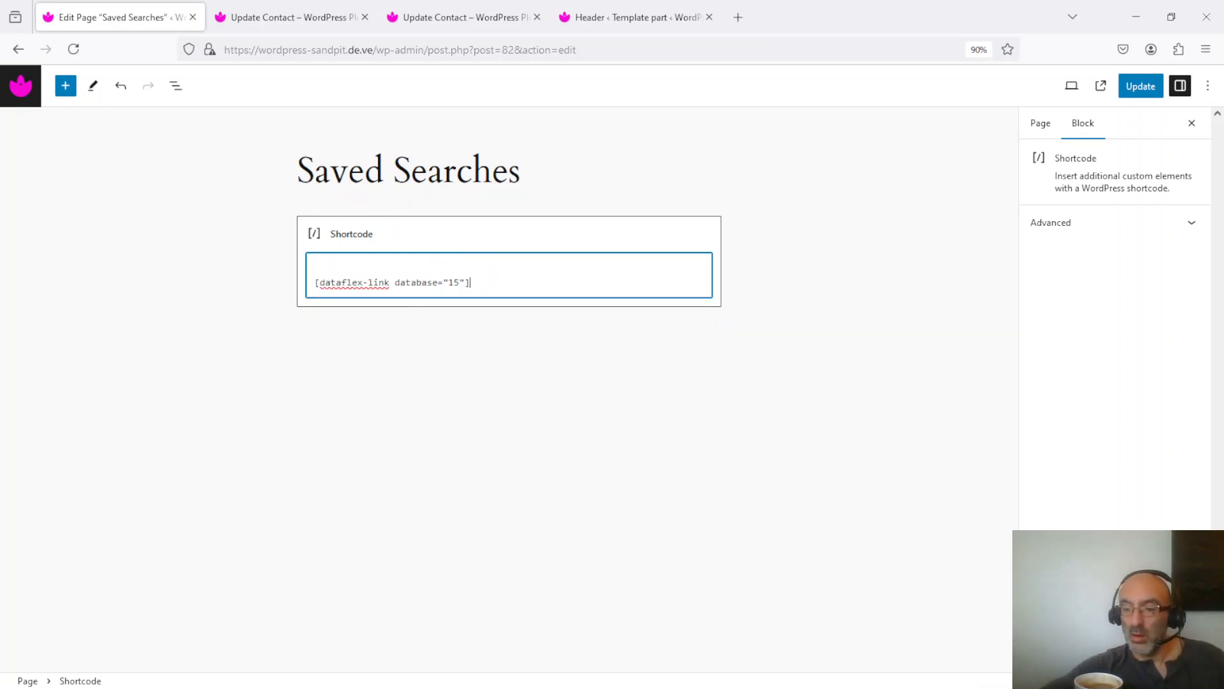
{"action": "key", "text": "Home"}
{"action": "key", "text": "BackSpace"}
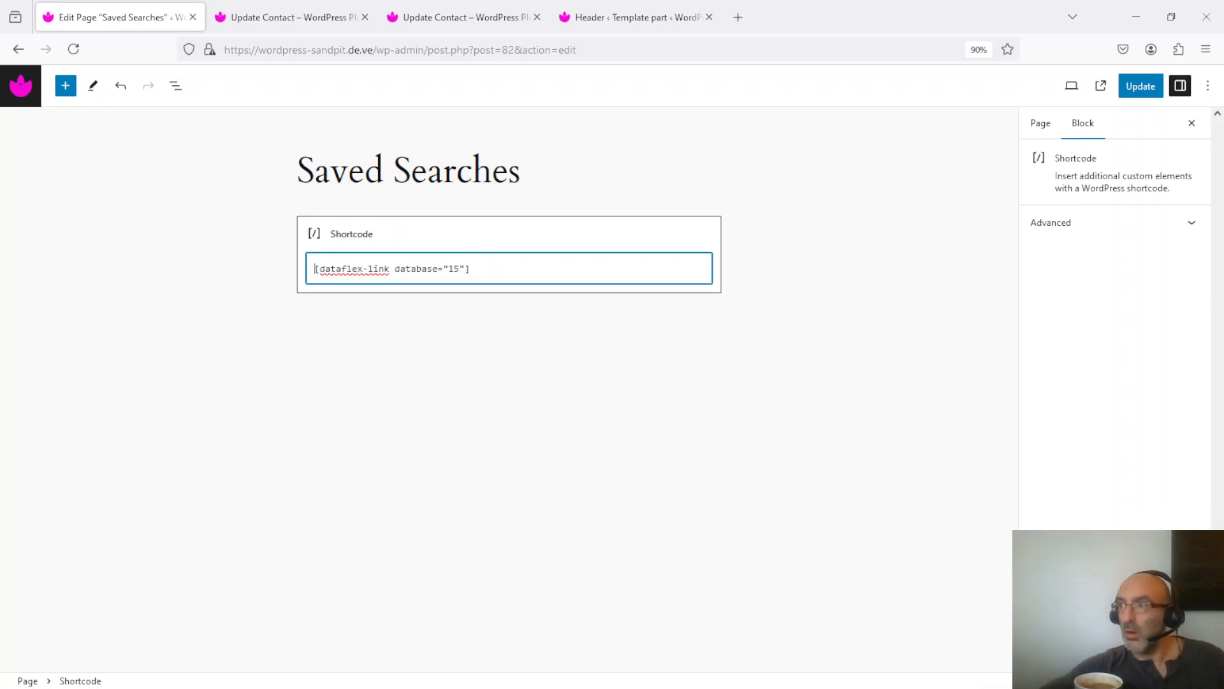
- In the Dataflex Link website's reference guide, find the shortcode setting for a user's-entries-only button and copy search-my-items-button="true"
{"action": "left_click", "coordinate": [739, 17]}
{"action": "left_click", "coordinate": [595, 164]}
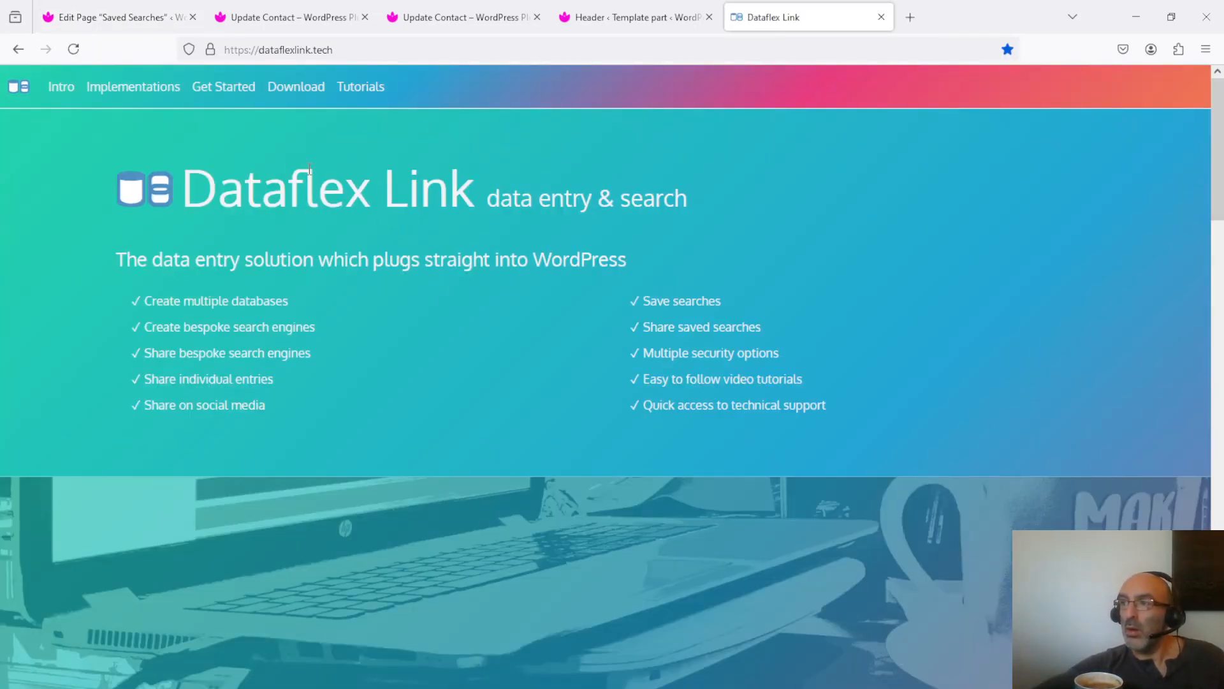
{"action": "left_click", "coordinate": [373, 93]}
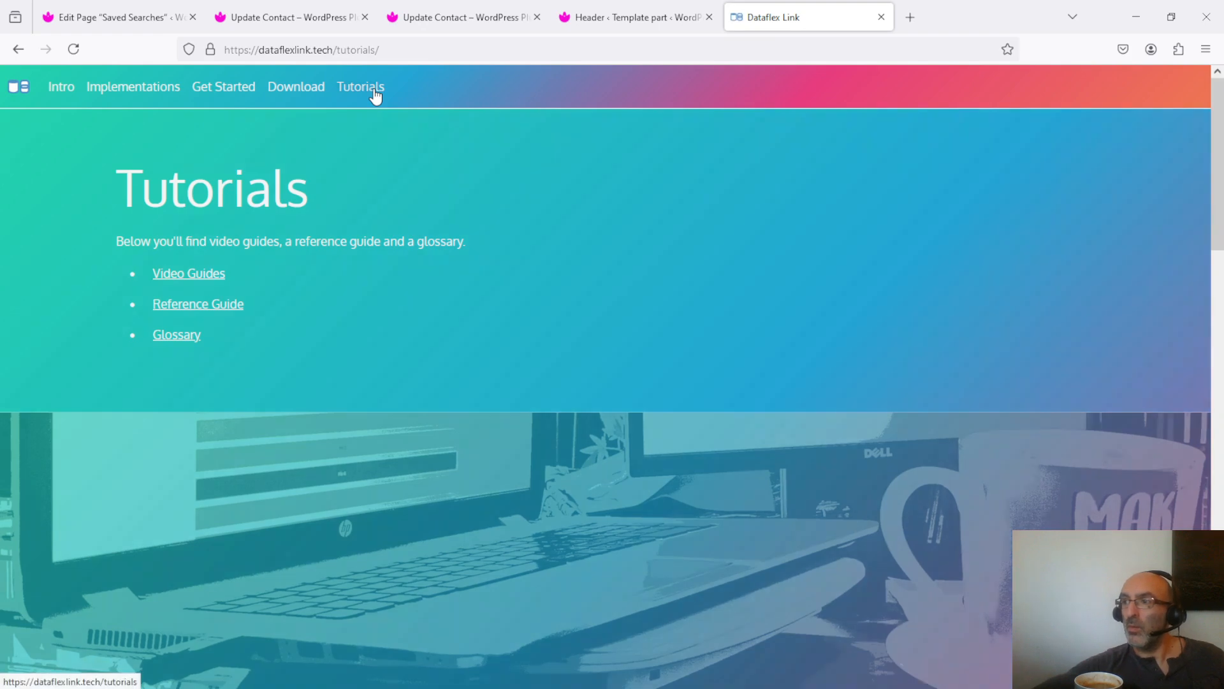
{"action": "scroll", "coordinate": [214, 308], "scroll_direction": "down", "scroll_amount": 1}
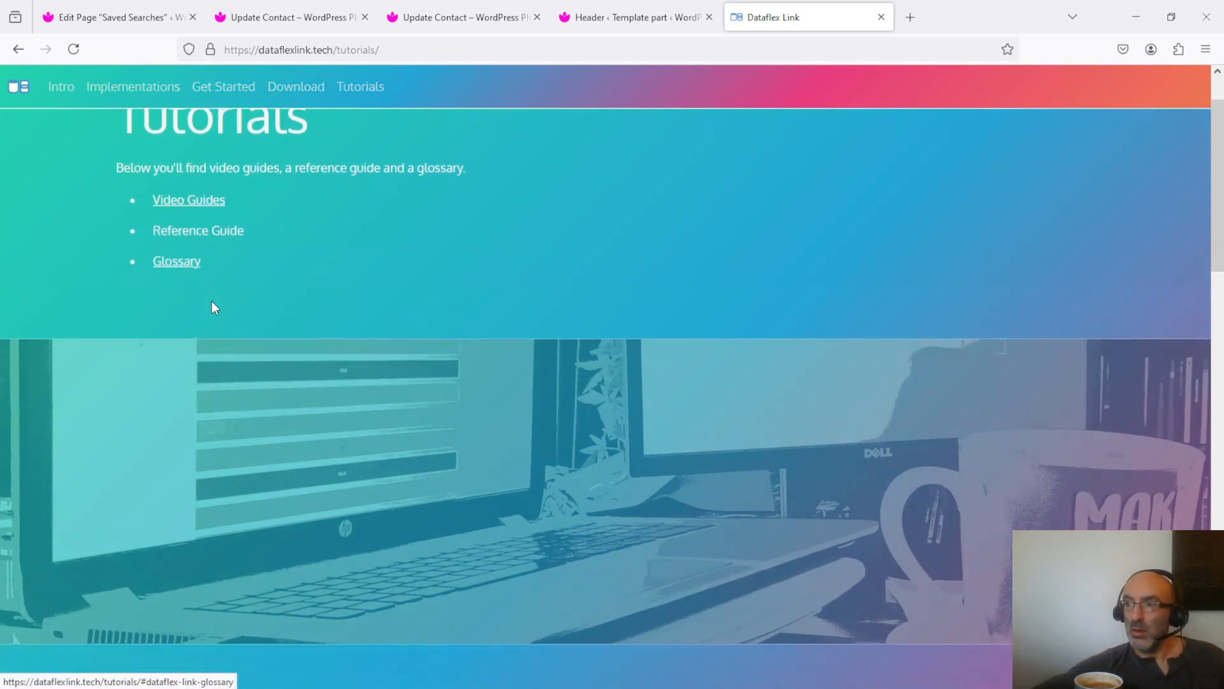
{"action": "scroll", "coordinate": [214, 308], "scroll_direction": "down", "scroll_amount": 10}
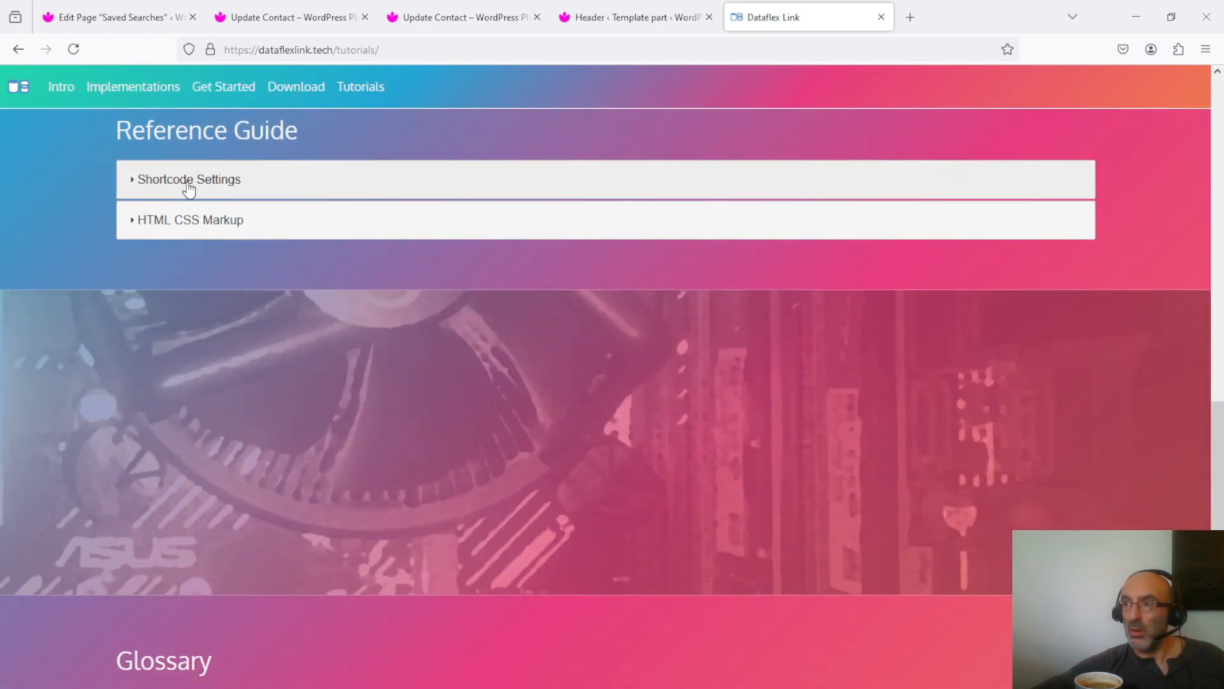
{"action": "left_click", "coordinate": [188, 185]}
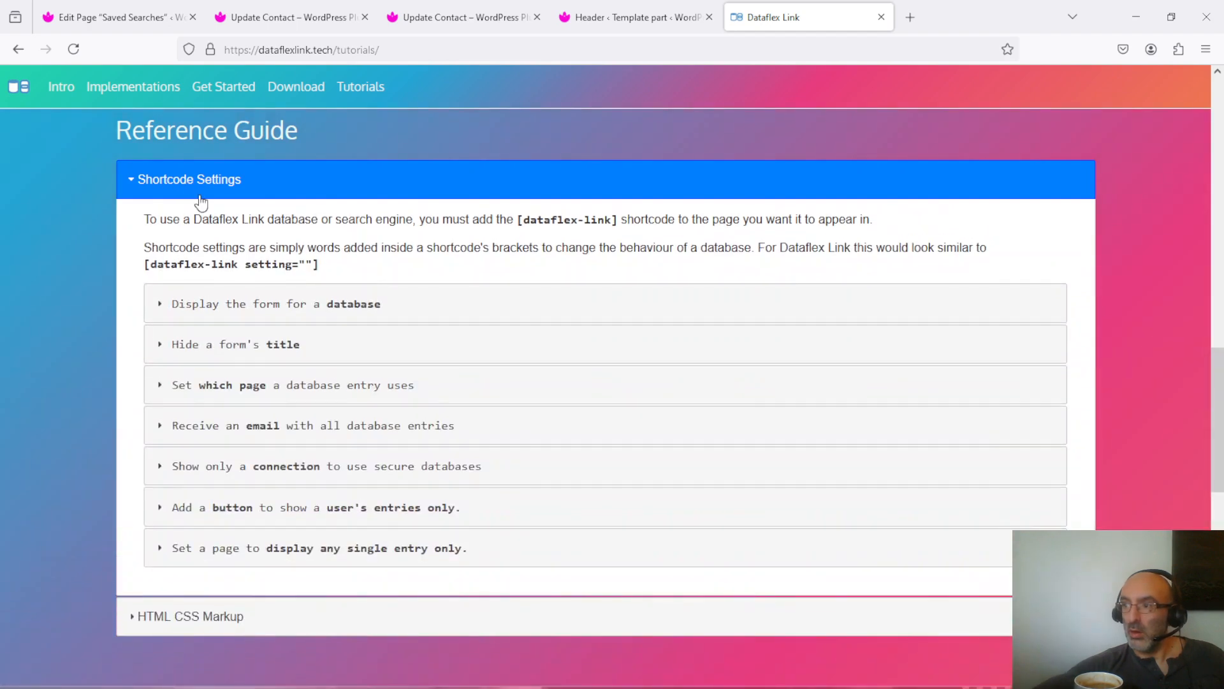
{"action": "left_click", "coordinate": [196, 508]}
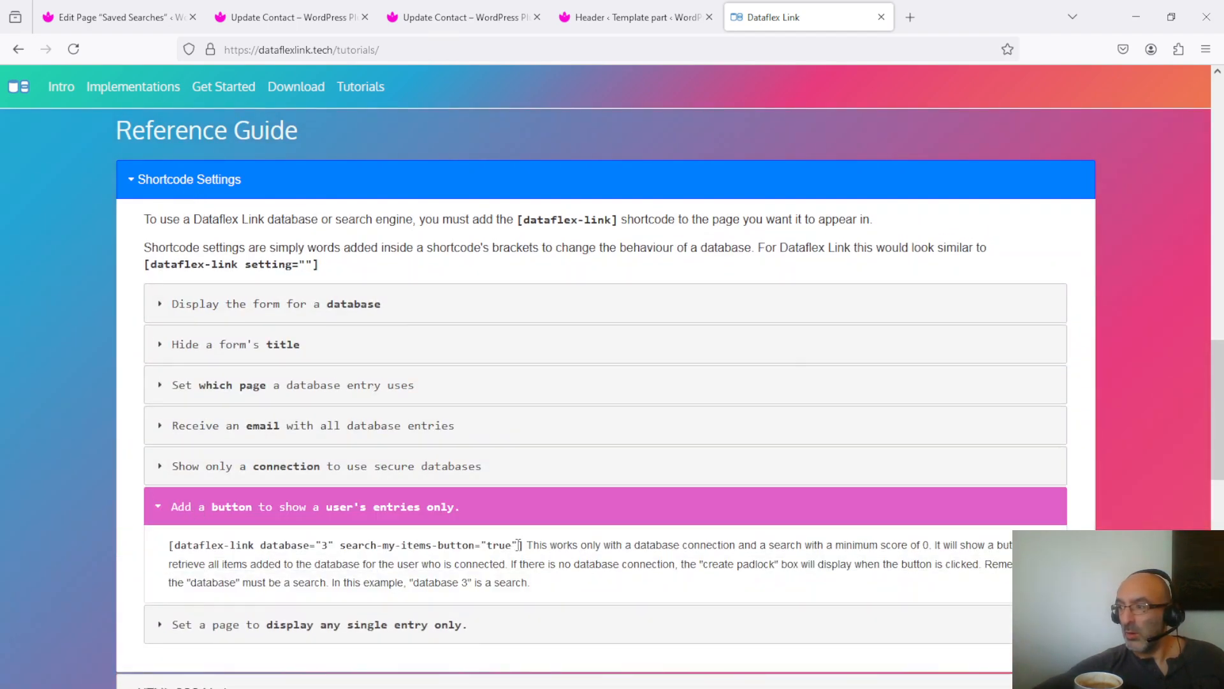
{"action": "left_click_drag", "start_coordinate": [520, 546], "coordinate": [342, 550]}
{"action": "key", "text": "ctrl+c"}
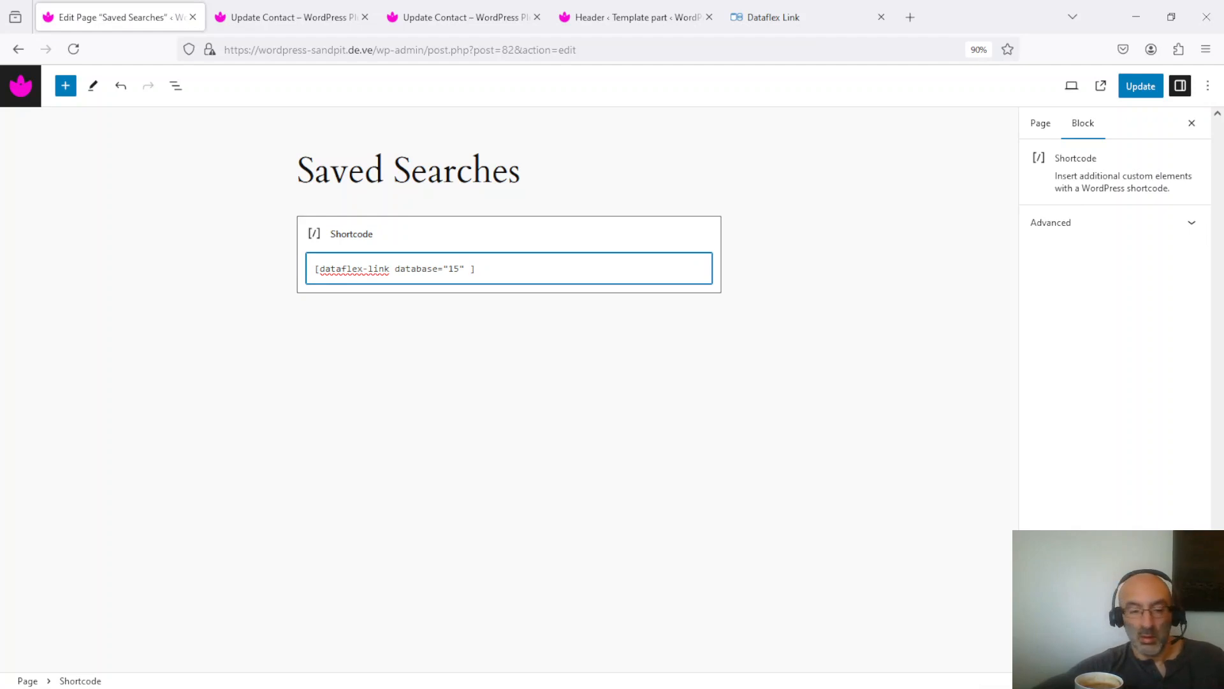
- Add search-my-items-button="true" to the database 15 shortcode, update the page and view it on the site
{"action": "key", "text": "ctrl+v"}
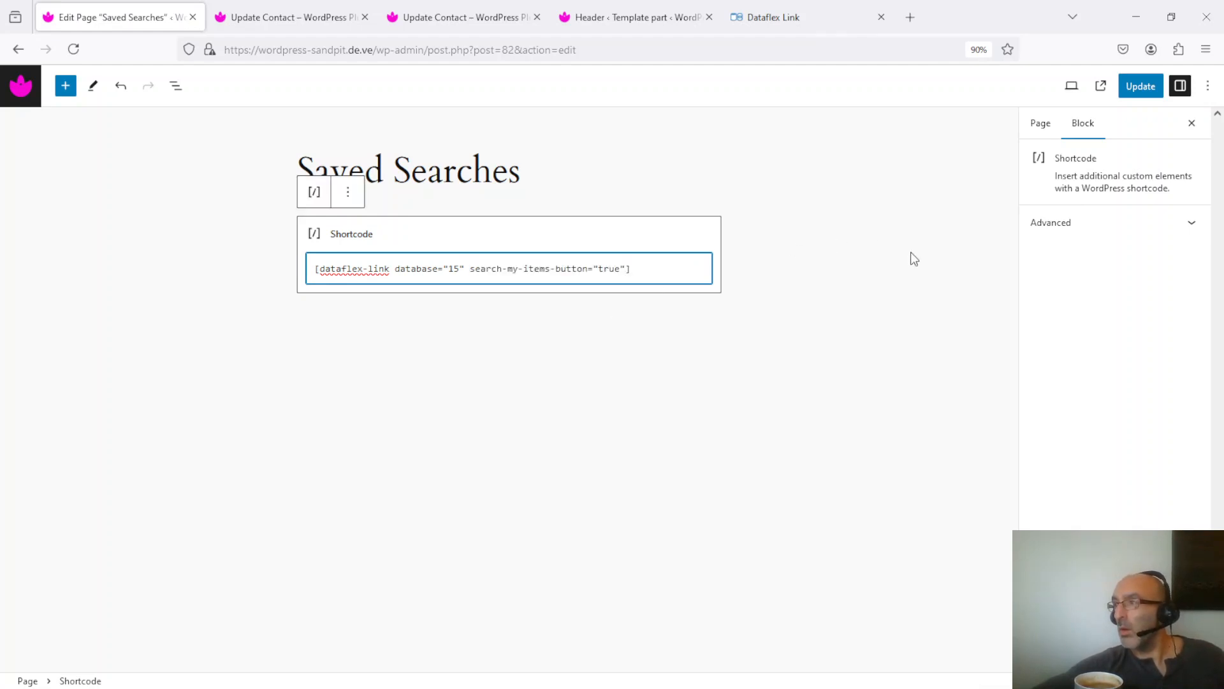
{"action": "left_click", "coordinate": [1141, 91]}
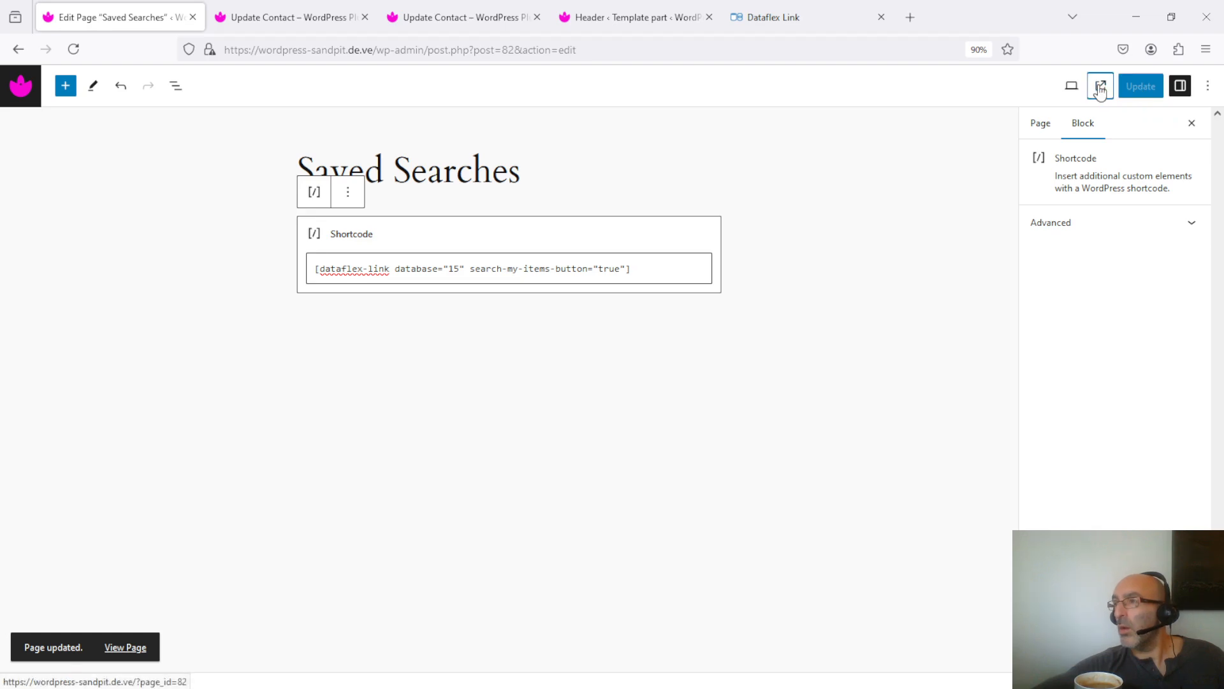
{"action": "left_click", "coordinate": [1101, 88]}
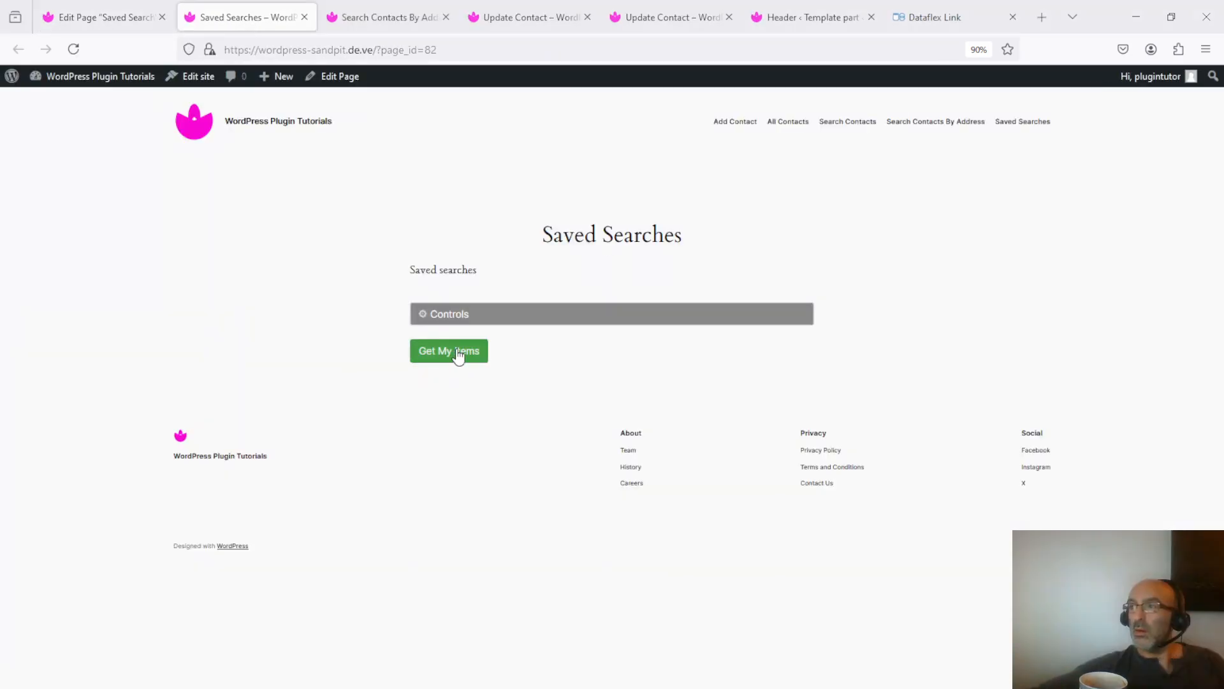
- Open the "torquay" search from the connected user's saved items and display its item matches
{"action": "left_click", "coordinate": [458, 355]}
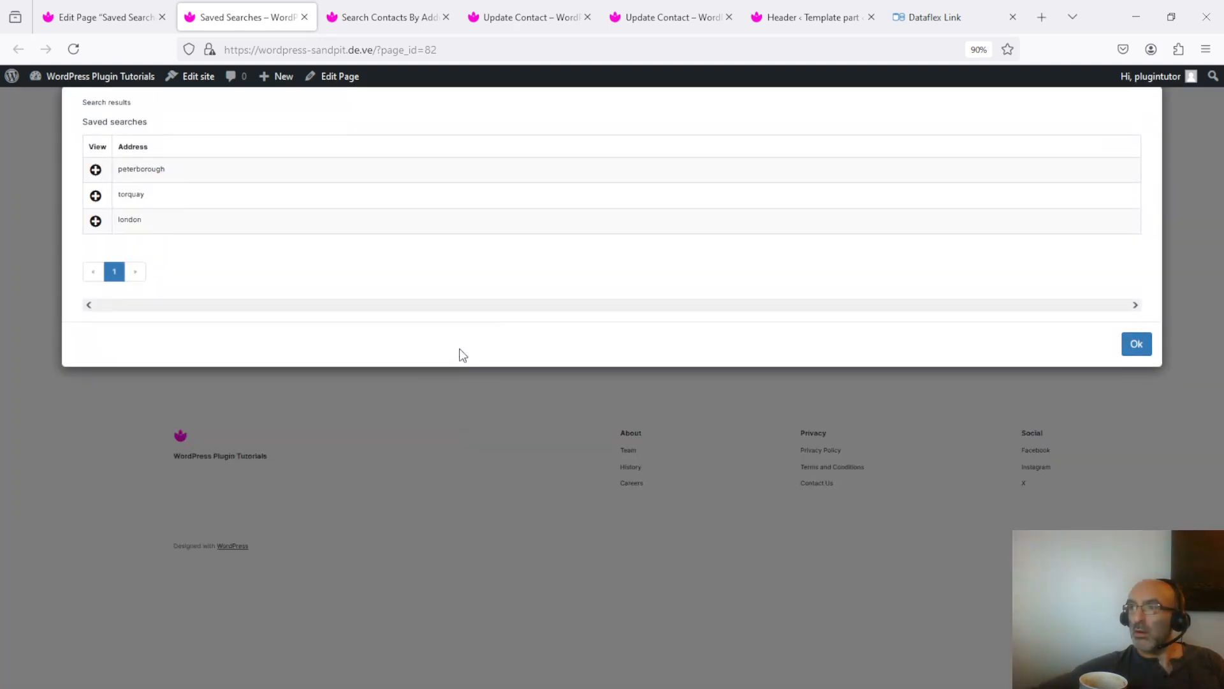
{"action": "left_click", "coordinate": [471, 201]}
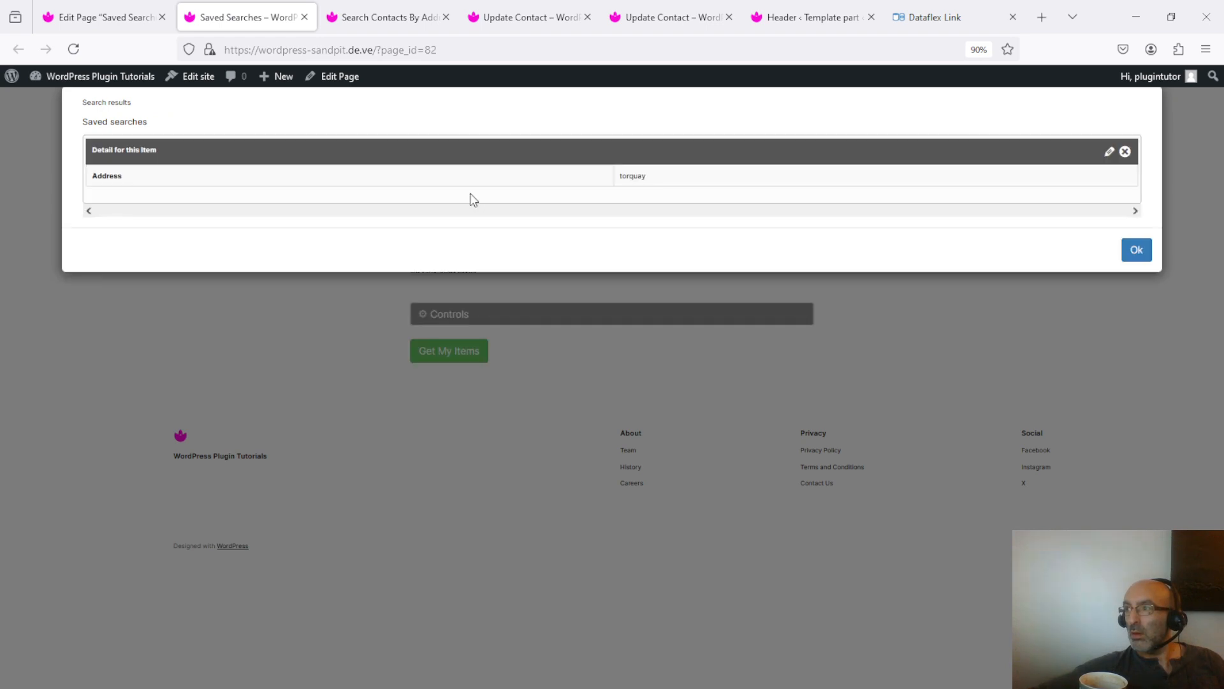
{"action": "left_click", "coordinate": [1111, 154]}
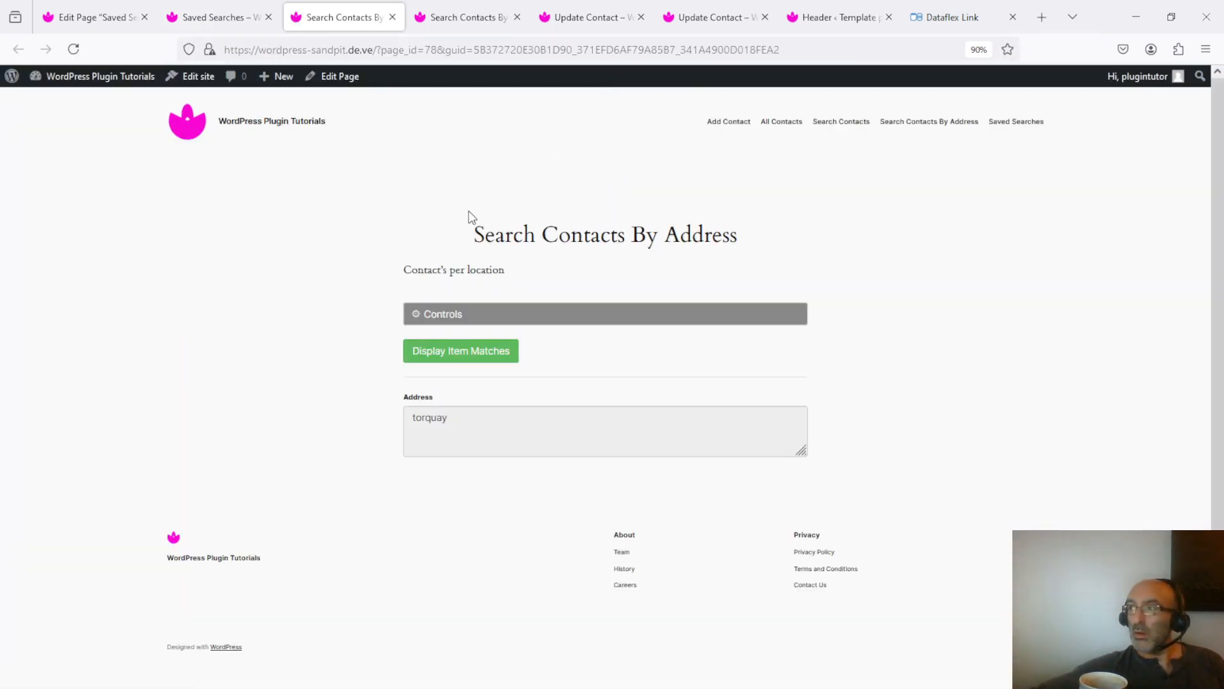
{"action": "left_click", "coordinate": [481, 355]}
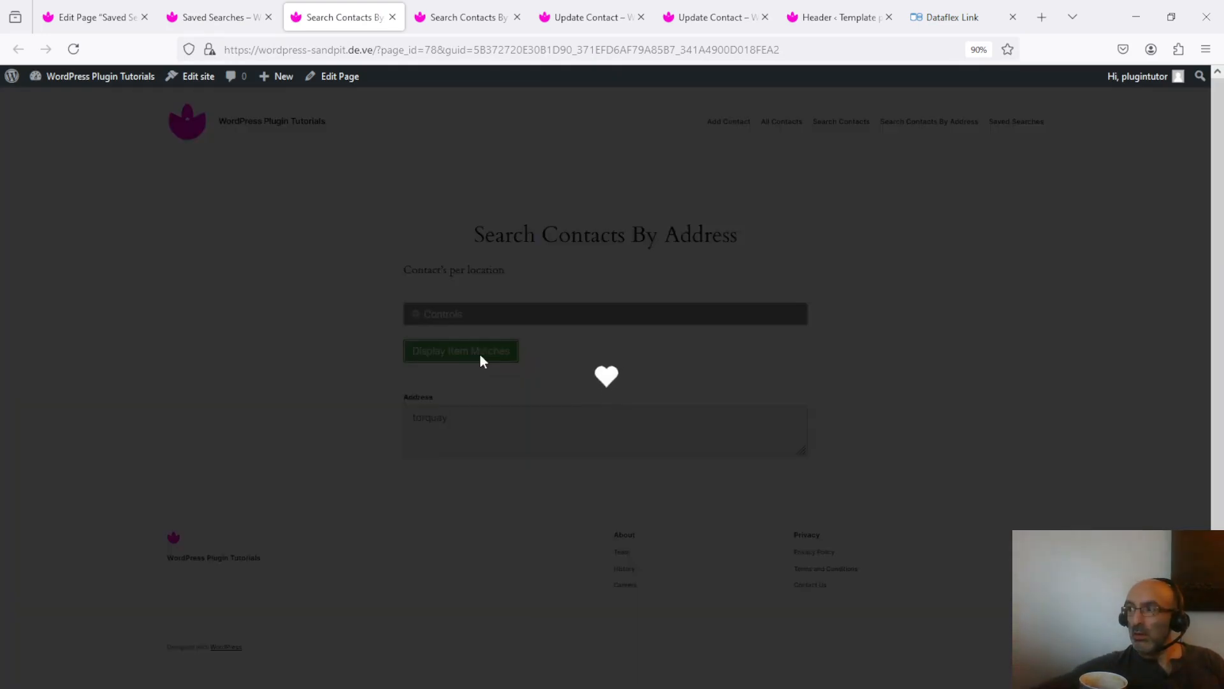